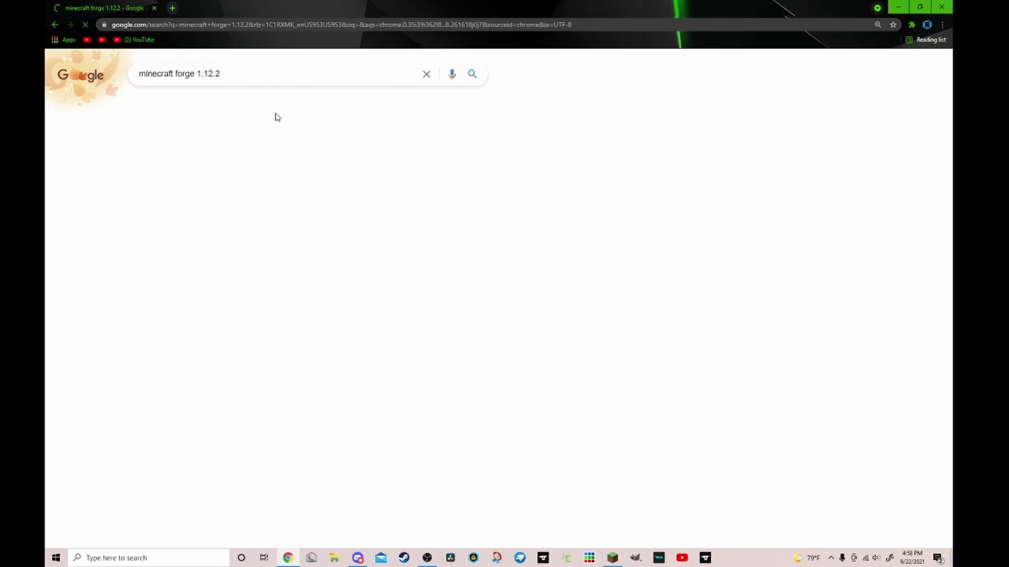
- Search Google for "minecraft forge 1.15.2" and open the Minecraft Forge downloads page for MC 1.15.2
{"action": "left_click_drag", "start_coordinate": [347, 164], "coordinate": [147, 169]}
{"action": "left_click", "coordinate": [246, 73]}
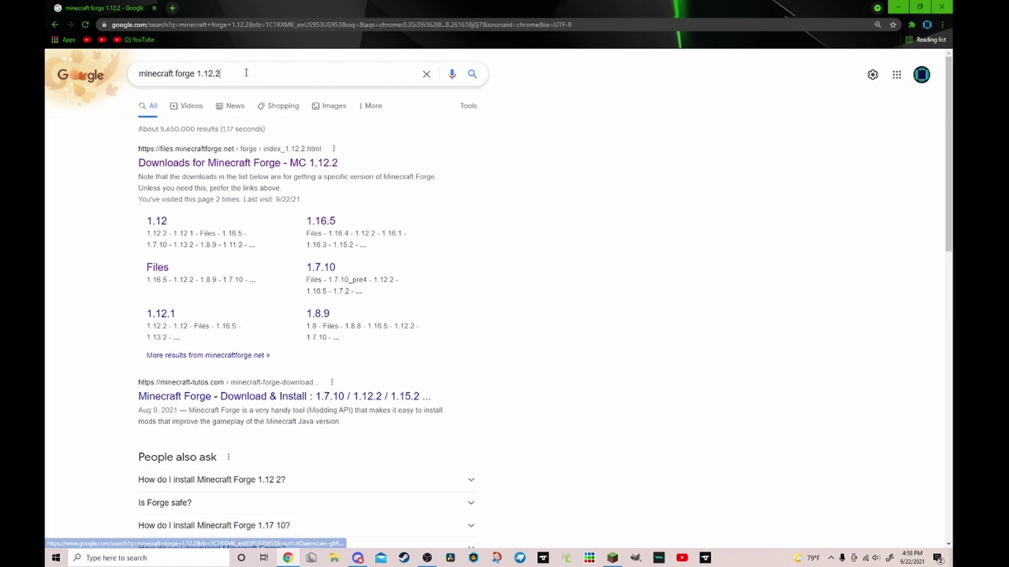
{"action": "key", "text": "BackSpace"}
{"action": "key", "text": "BackSpace"}
{"action": "key", "text": "BackSpace"}
{"action": "type", "text": "5"}
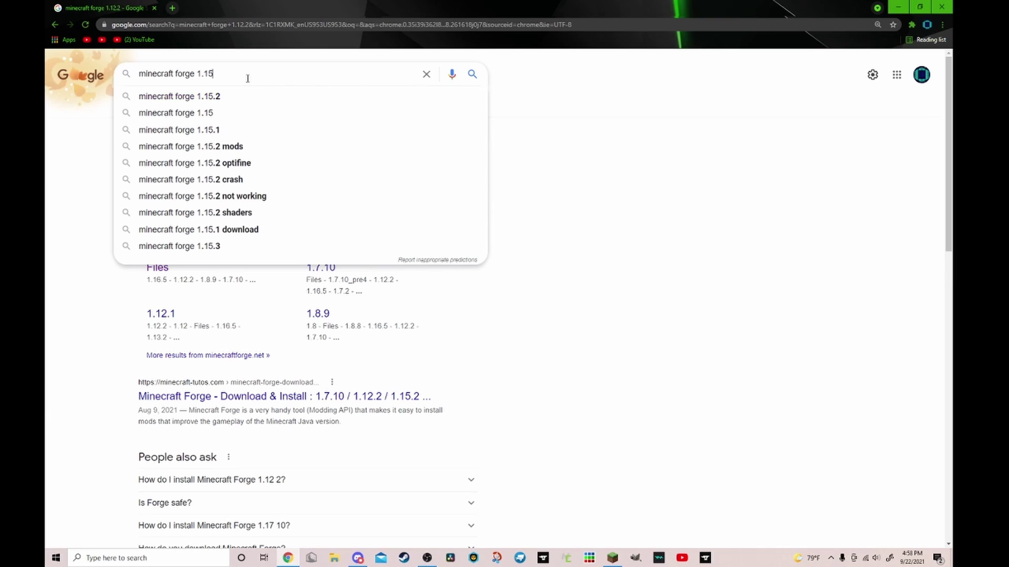
{"action": "type", "text": ".2"}
{"action": "key", "text": "Return"}
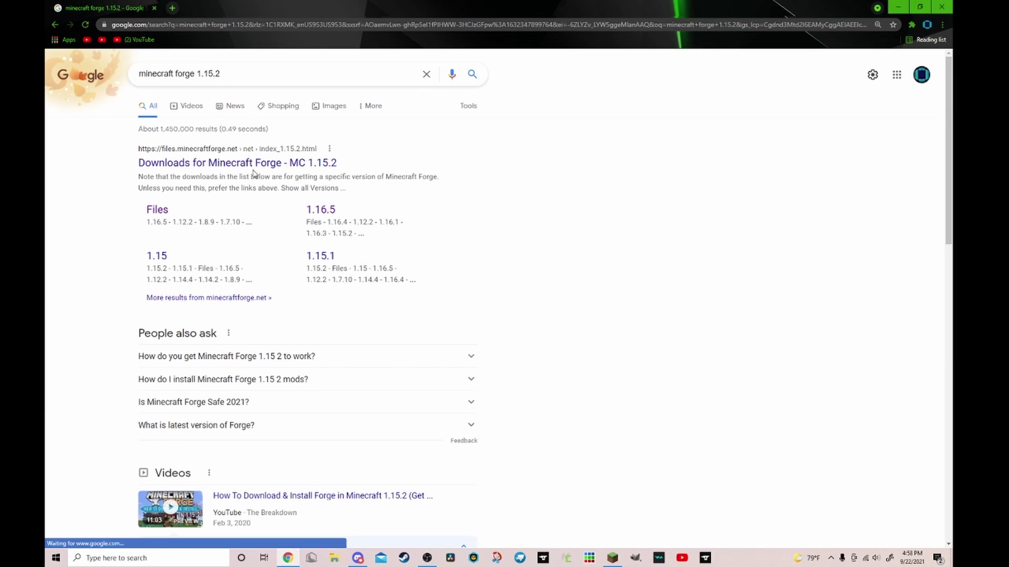
{"action": "left_click", "coordinate": [248, 164]}
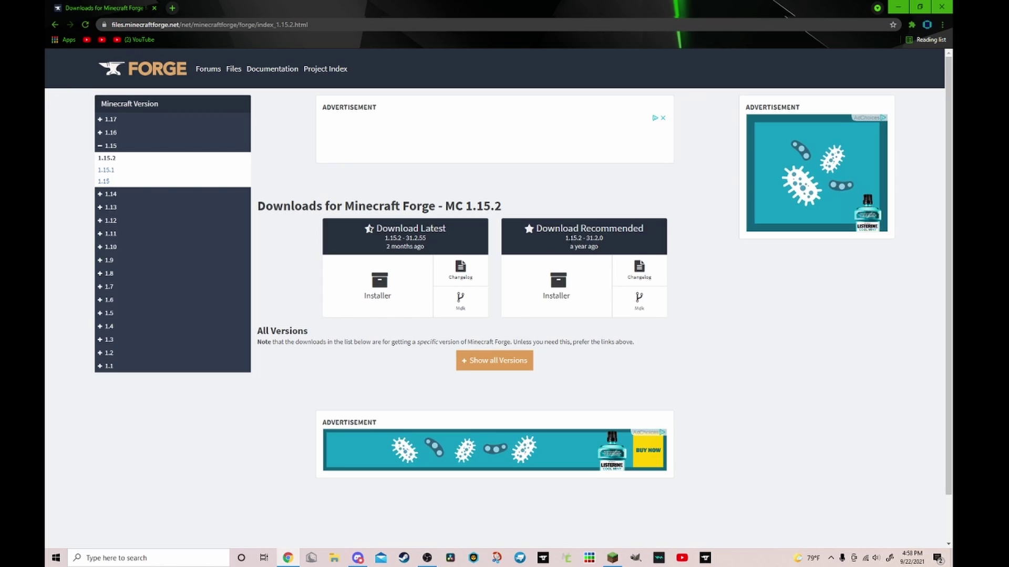
- Download the recommended Forge 1.15.2 - 31.2.0 installer, skipping the advertisement page, and keep the flagged jar file
{"action": "left_click_drag", "start_coordinate": [531, 230], "coordinate": [640, 242]}
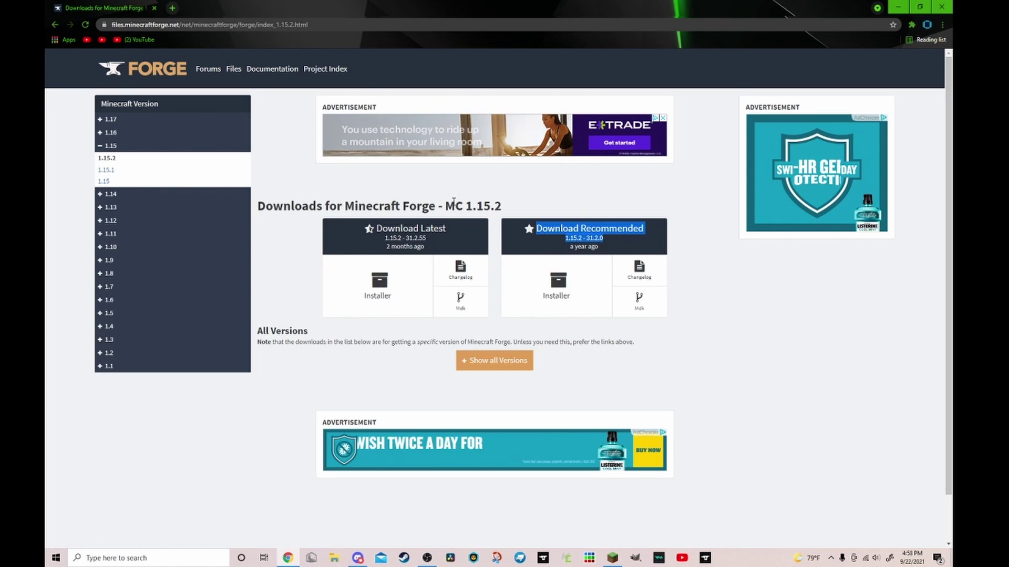
{"action": "left_click_drag", "start_coordinate": [455, 206], "coordinate": [494, 207]}
{"action": "left_click", "coordinate": [494, 207]}
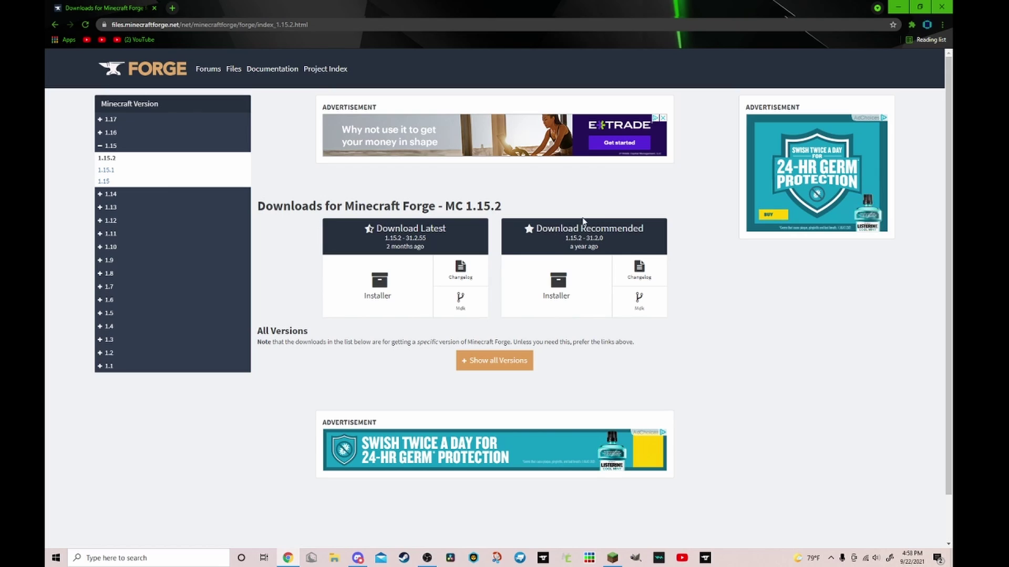
{"action": "left_click", "coordinate": [555, 284]}
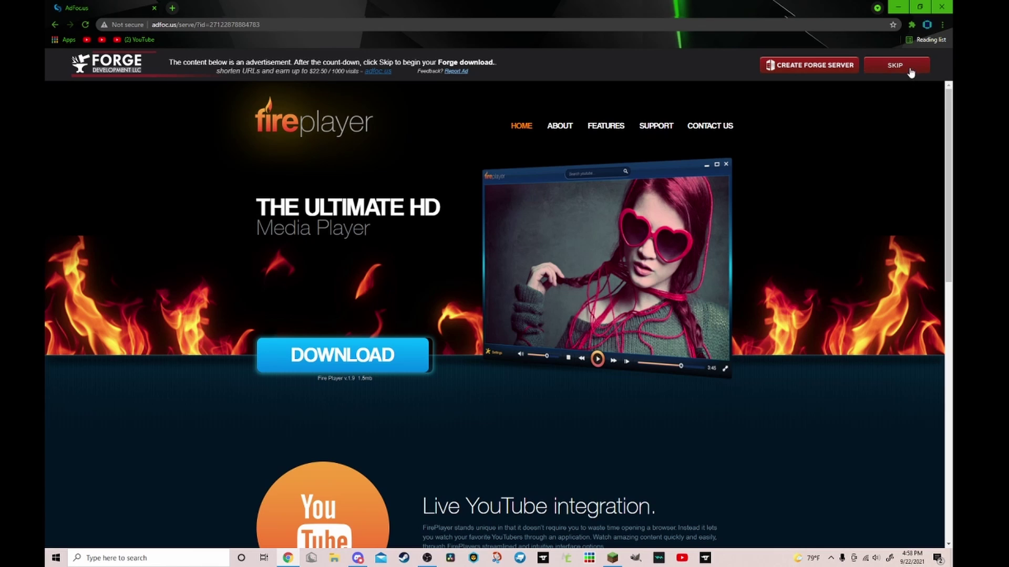
{"action": "left_click", "coordinate": [910, 72]}
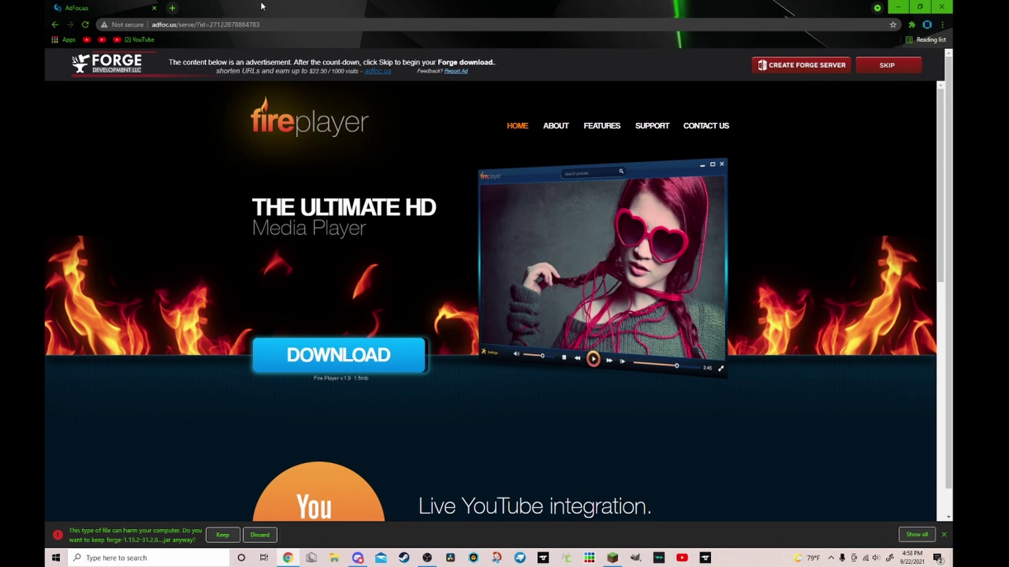
{"action": "left_click", "coordinate": [173, 7]}
{"action": "left_click", "coordinate": [154, 9]}
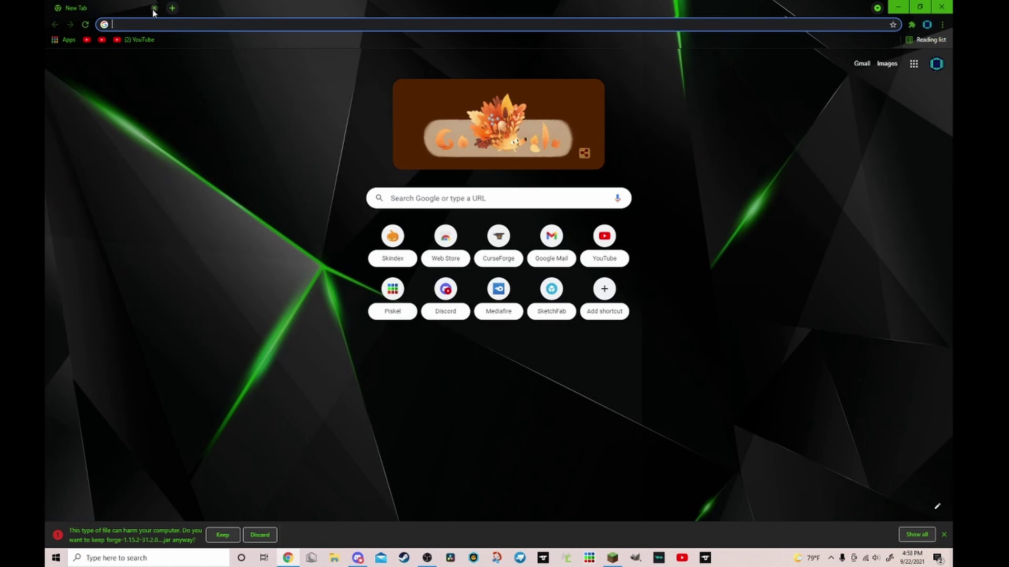
{"action": "left_click", "coordinate": [223, 535]}
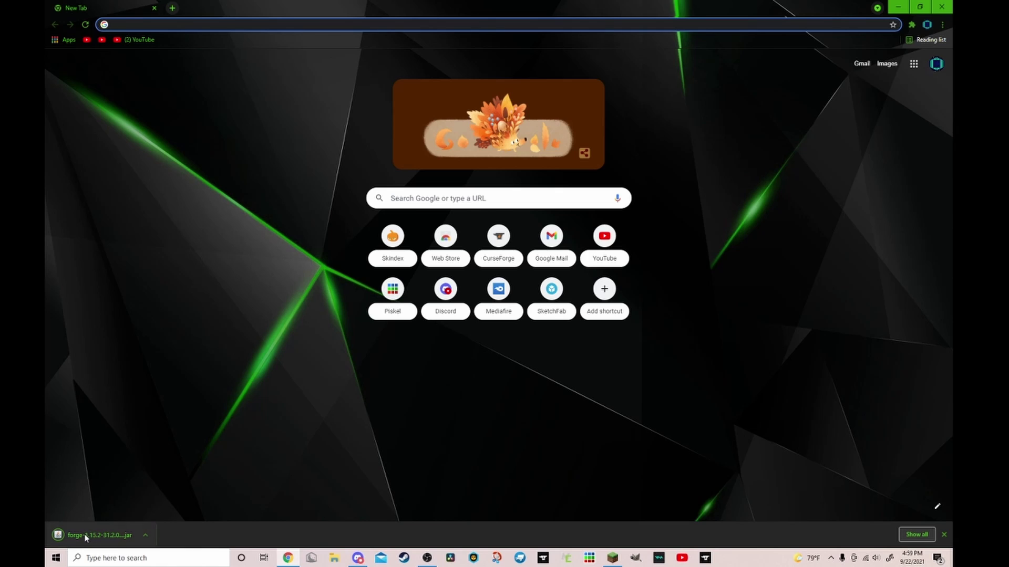
- Run the downloaded Forge installer and install the client into the default .minecraft folder
{"action": "left_click", "coordinate": [113, 532]}
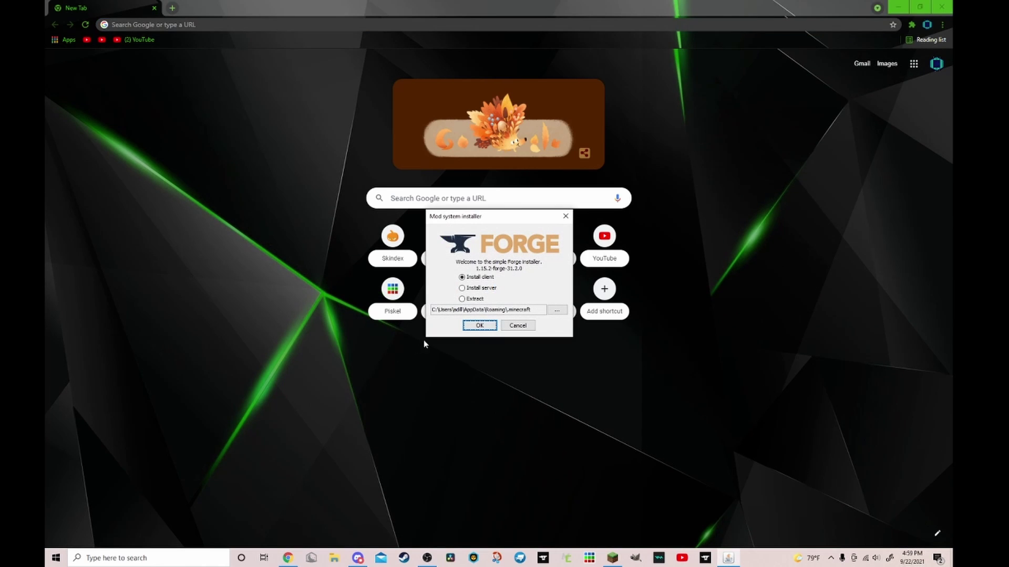
{"action": "left_click", "coordinate": [485, 324]}
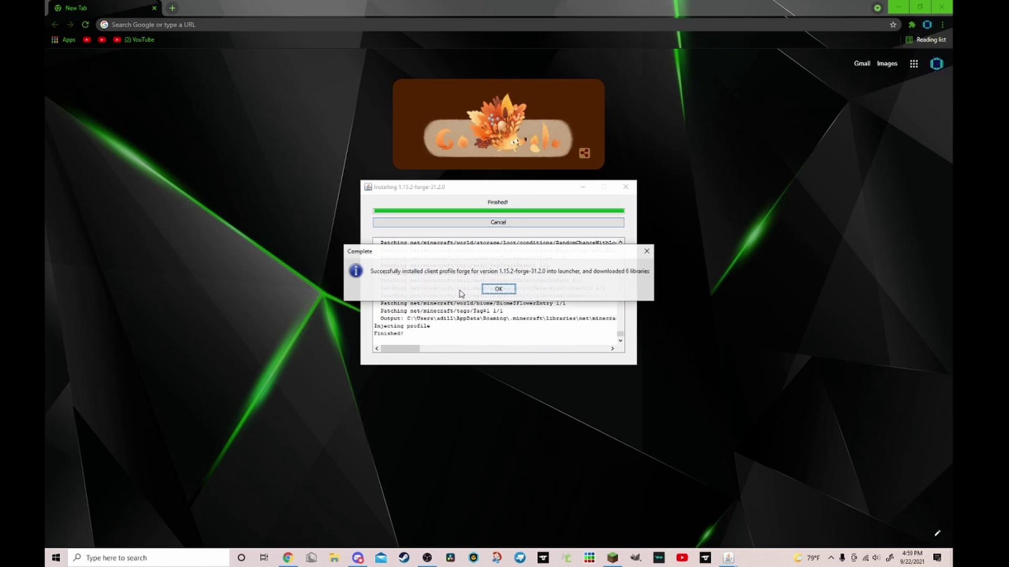
{"action": "left_click", "coordinate": [495, 292]}
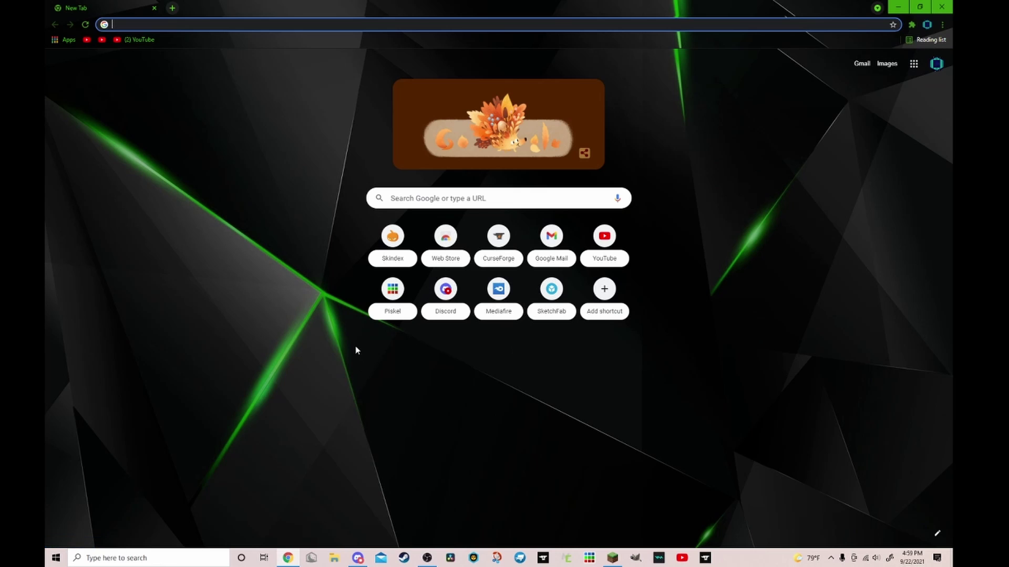
- Switch to the Minecraft Launcher and start a new Java Edition installation named "Forge 1.15.2"
{"action": "left_click", "coordinate": [612, 558]}
{"action": "left_click", "coordinate": [135, 41]}
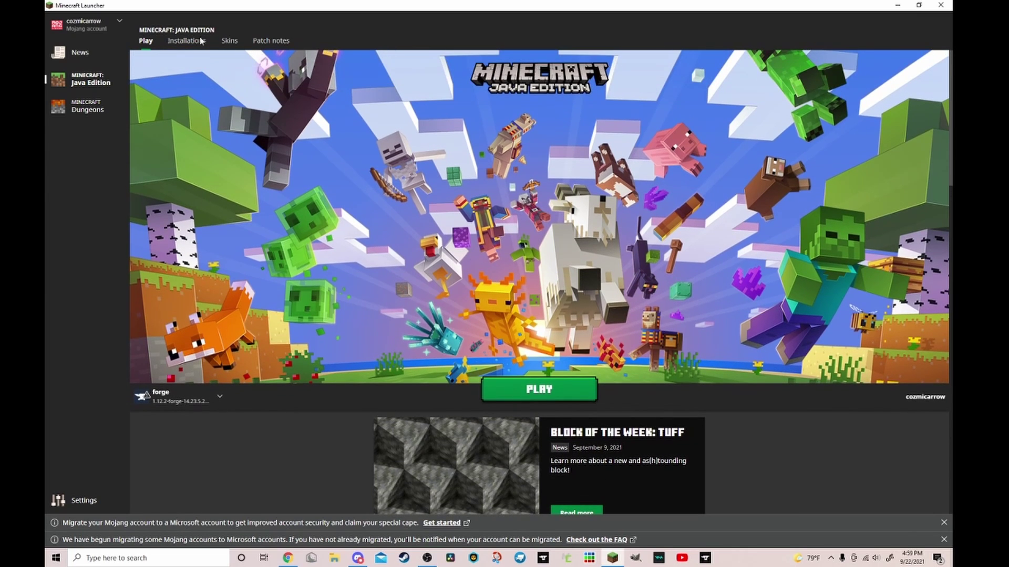
{"action": "left_click", "coordinate": [187, 40]}
{"action": "left_click", "coordinate": [386, 107]}
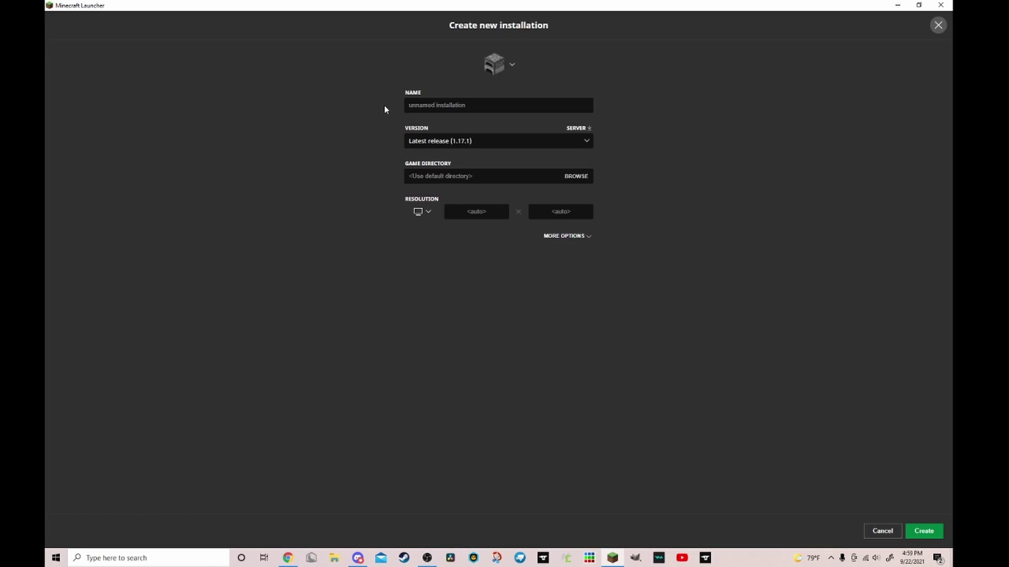
{"action": "left_click", "coordinate": [441, 106]}
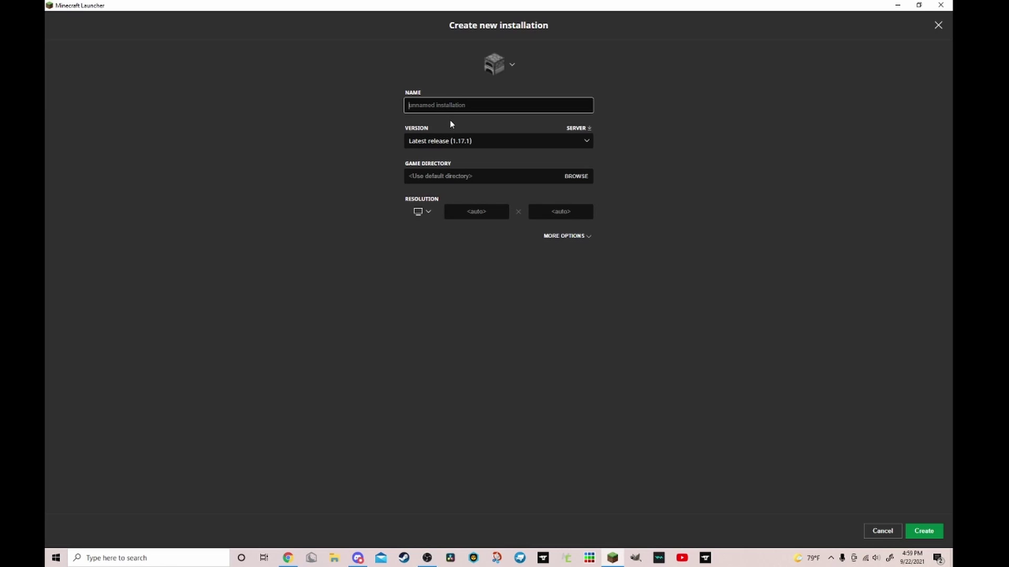
{"action": "type", "text": "Fprg"}
- Set the new installation's version to release 1.15.2-forge-31.2.50 and create it
{"action": "left_click", "coordinate": [484, 143]}
{"action": "scroll", "coordinate": [467, 207], "scroll_direction": "down", "scroll_amount": 3}
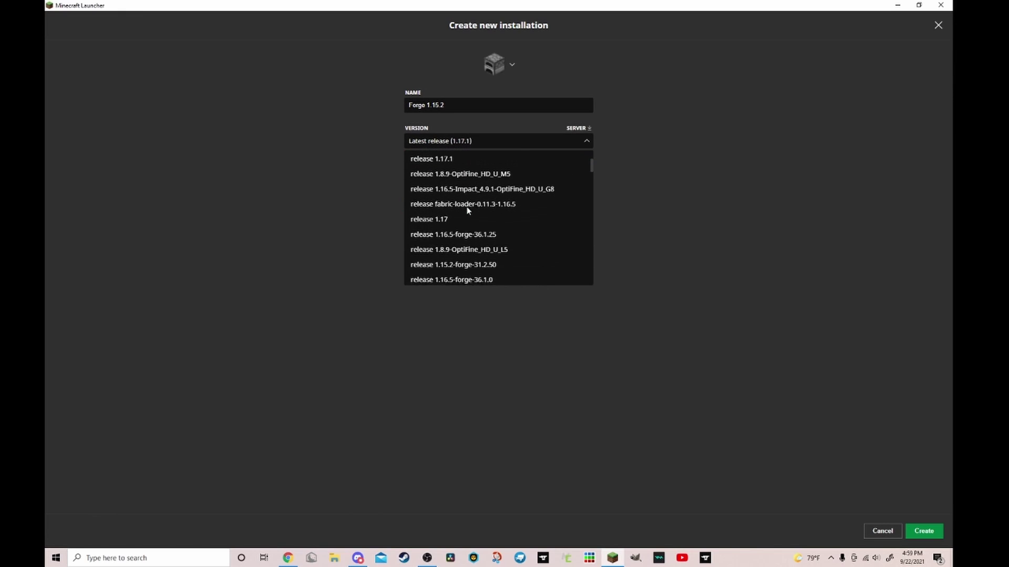
{"action": "scroll", "coordinate": [483, 208], "scroll_direction": "down", "scroll_amount": 2}
{"action": "scroll", "coordinate": [484, 209], "scroll_direction": "down", "scroll_amount": 1}
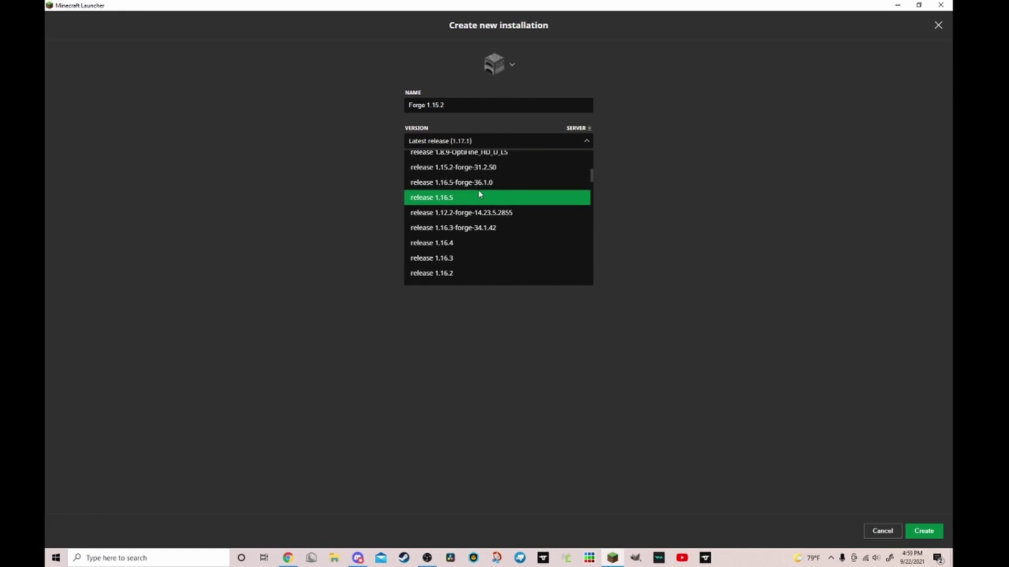
{"action": "left_click", "coordinate": [475, 166]}
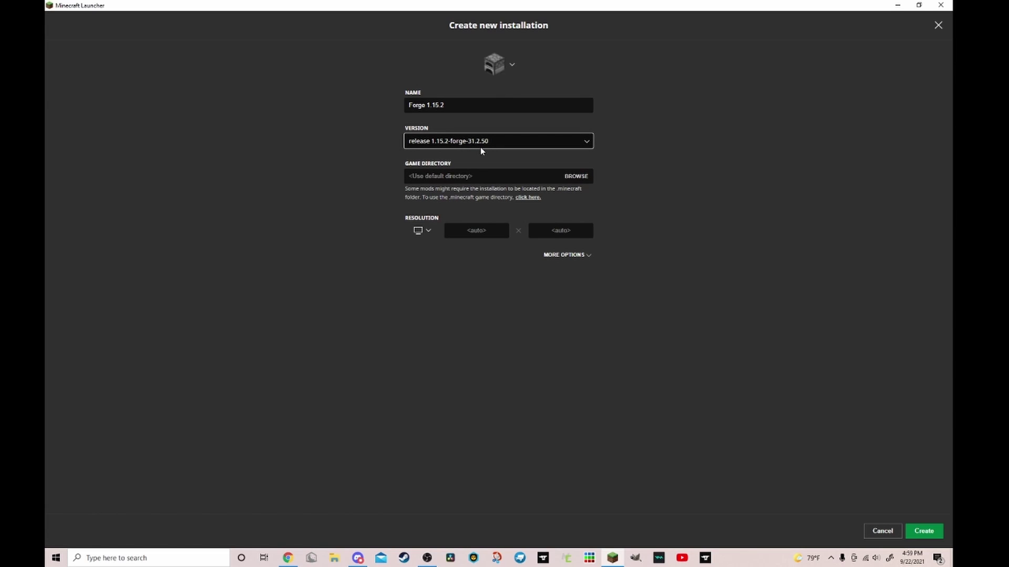
{"action": "left_click", "coordinate": [925, 534]}
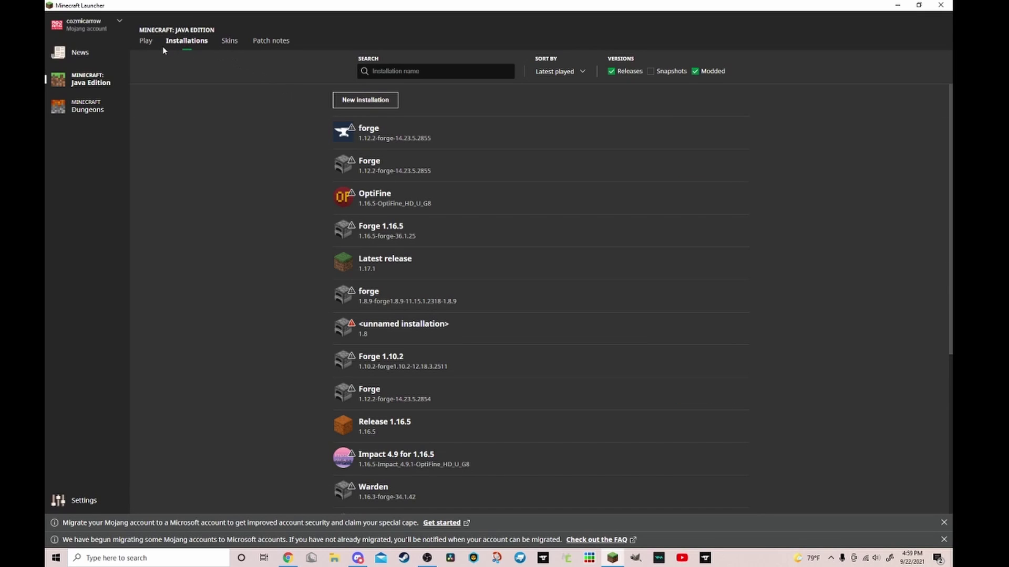
- Choose the Forge 1.15.2 installation as the one to play
{"action": "left_click", "coordinate": [152, 46]}
{"action": "left_click", "coordinate": [216, 395]}
{"action": "scroll", "coordinate": [199, 315], "scroll_direction": "down", "scroll_amount": 5}
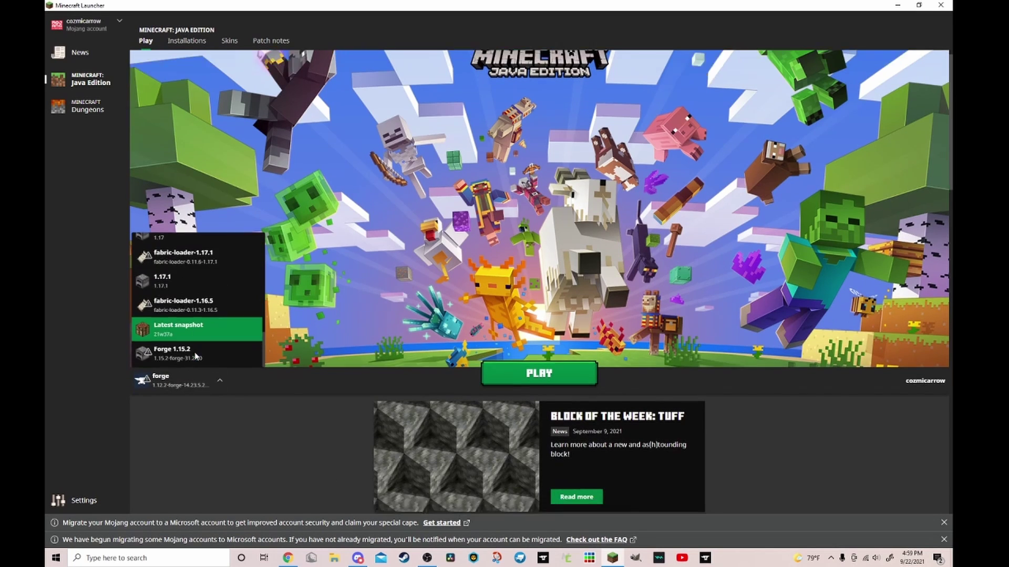
{"action": "left_click", "coordinate": [203, 202]}
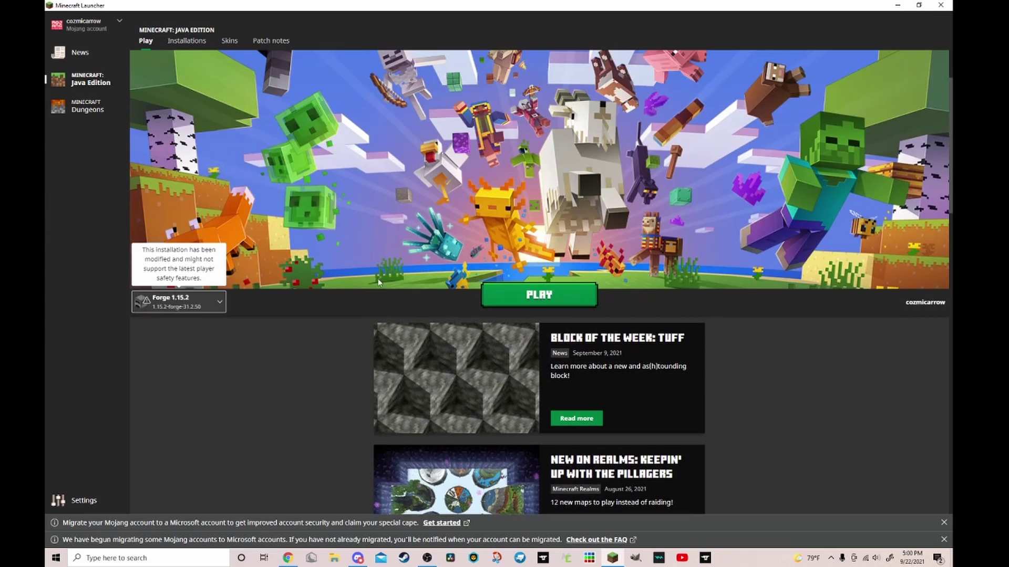
- Launch the Forge 1.15.2 installation, accepting the modified-installation risks without further warnings, and close the game once it has loaded
{"action": "left_click", "coordinate": [546, 302]}
{"action": "left_click", "coordinate": [544, 295]}
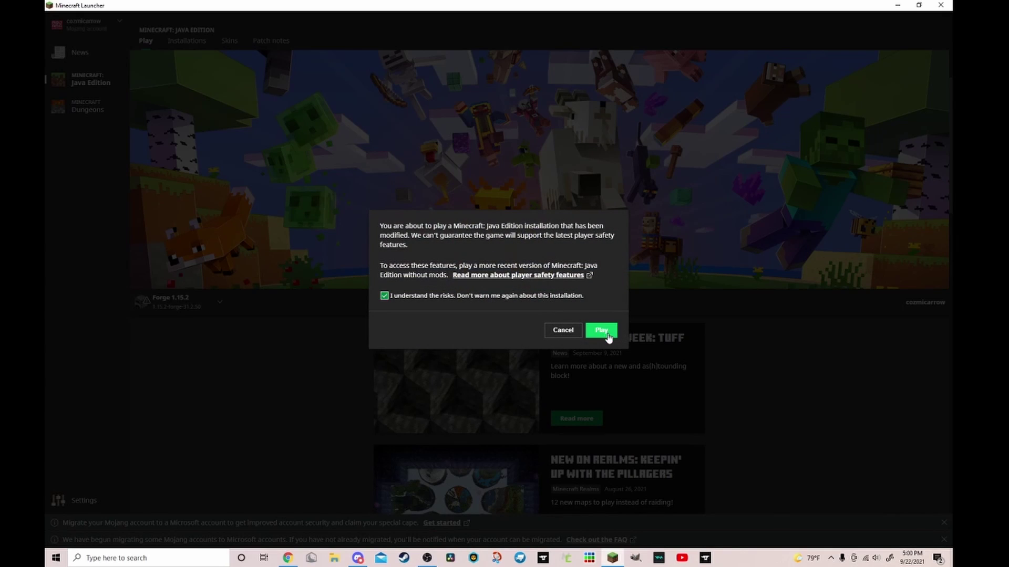
{"action": "left_click", "coordinate": [607, 335]}
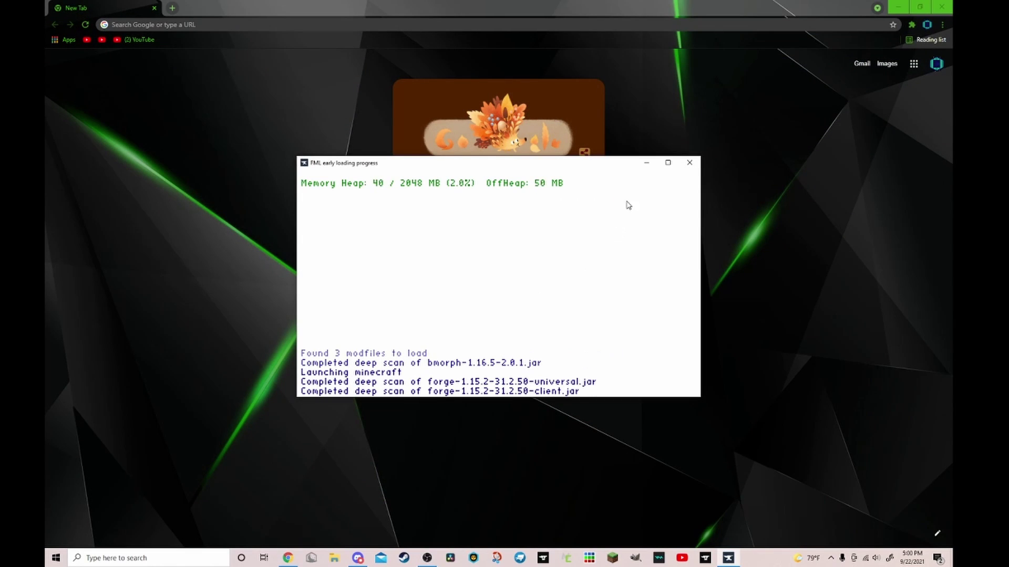
{"action": "left_click", "coordinate": [668, 164]}
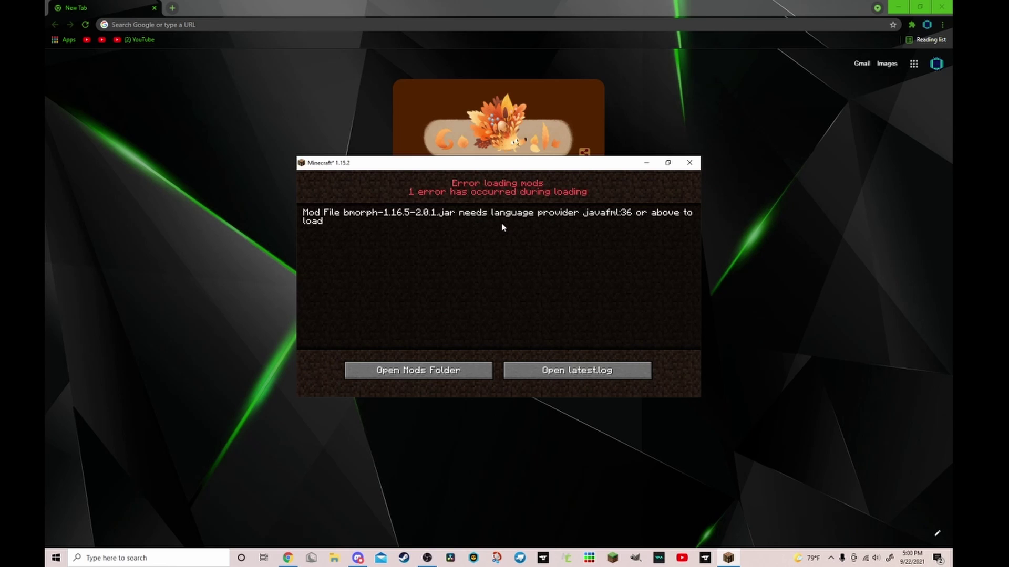
{"action": "left_click", "coordinate": [689, 162]}
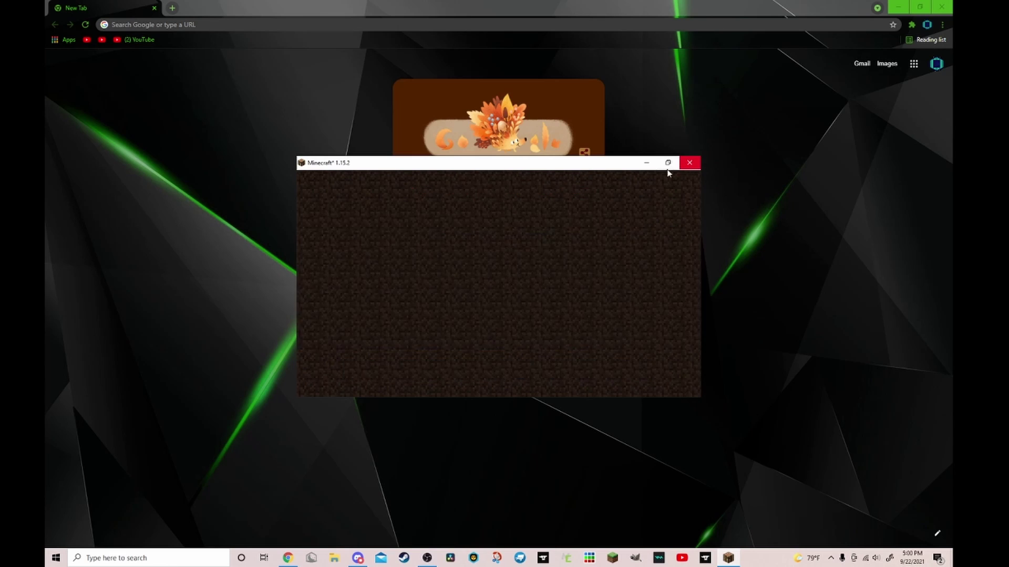
- Open the %appdata% folder, look through the mods folder inside .minecraft, and close the window
{"action": "key", "text": "super+r"}
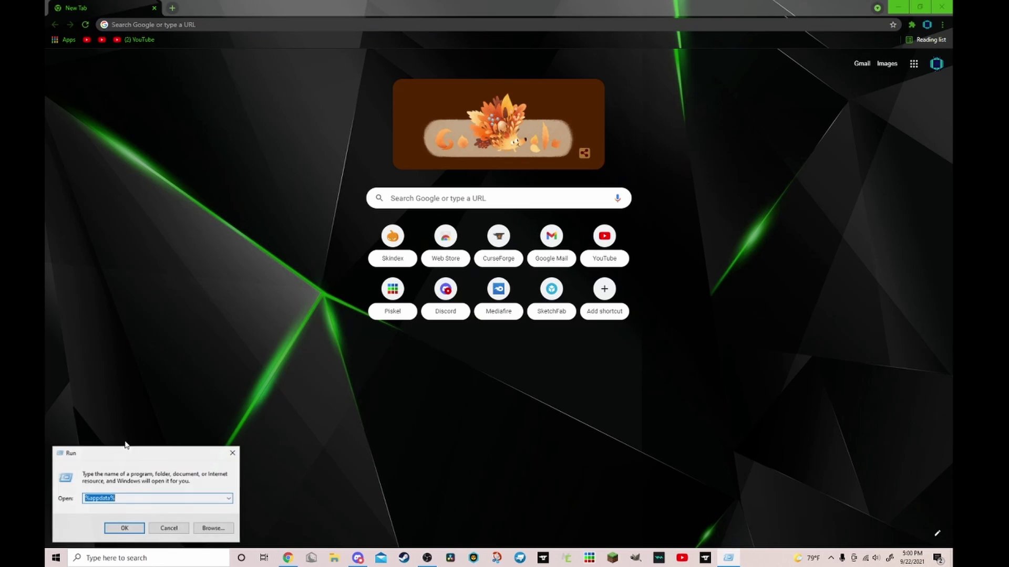
{"action": "type", "text": "%appdata%"}
{"action": "key", "text": "Return"}
{"action": "scroll", "coordinate": [355, 278], "scroll_direction": "down", "scroll_amount": 2}
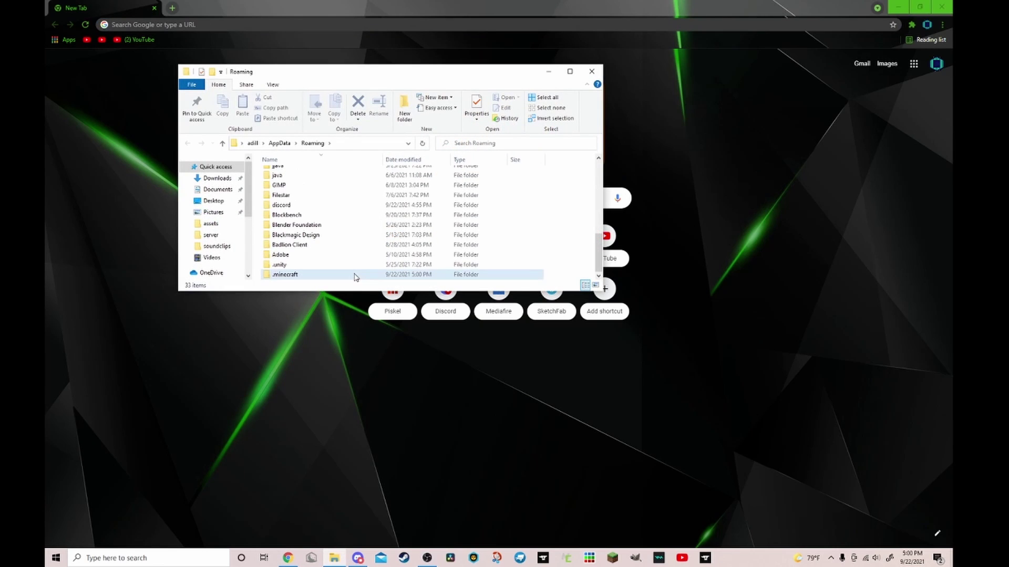
{"action": "double_click", "coordinate": [353, 277]}
{"action": "scroll", "coordinate": [322, 219], "scroll_direction": "down", "scroll_amount": 10}
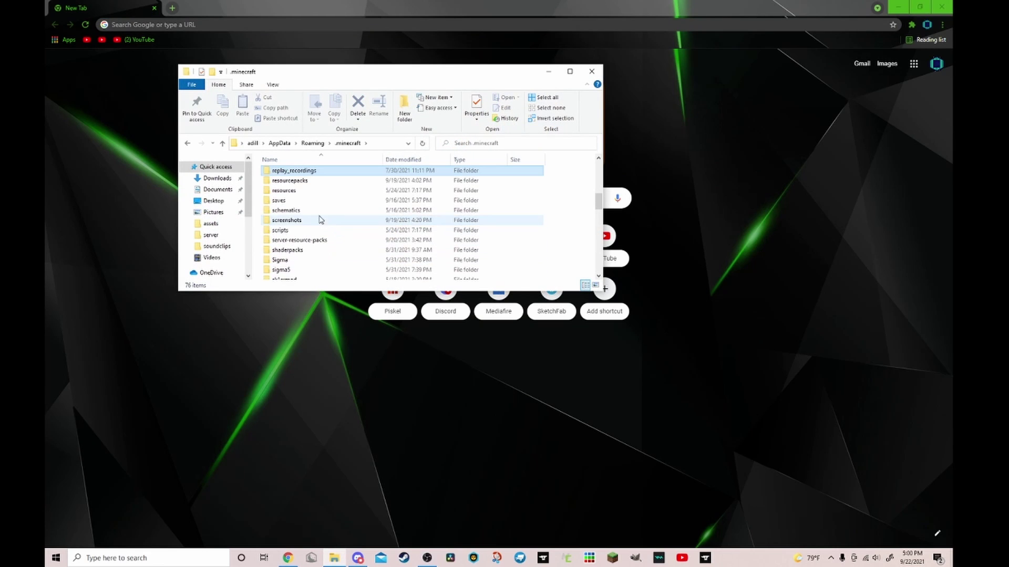
{"action": "double_click", "coordinate": [297, 181]}
{"action": "left_click", "coordinate": [188, 144]}
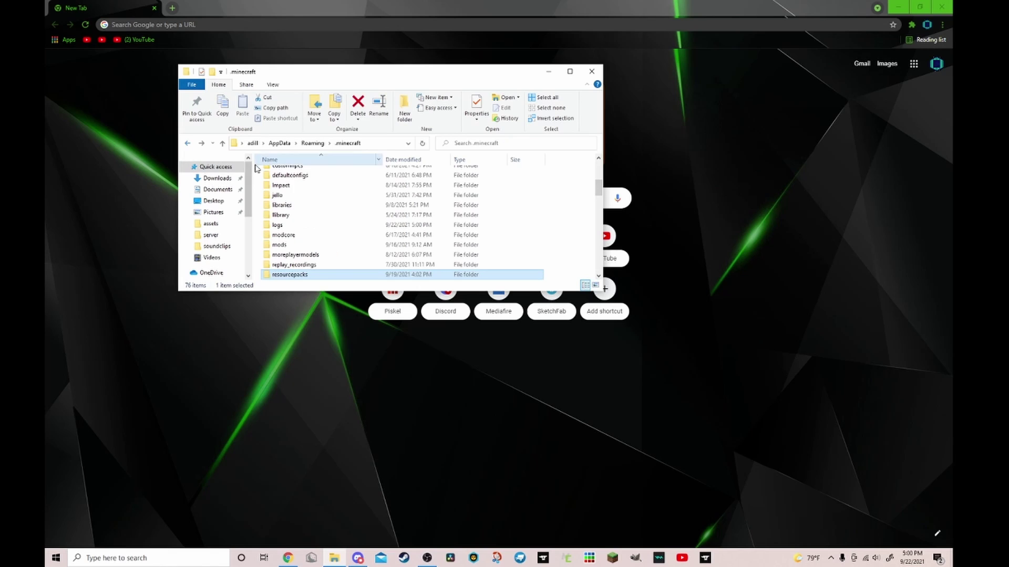
{"action": "double_click", "coordinate": [336, 245]}
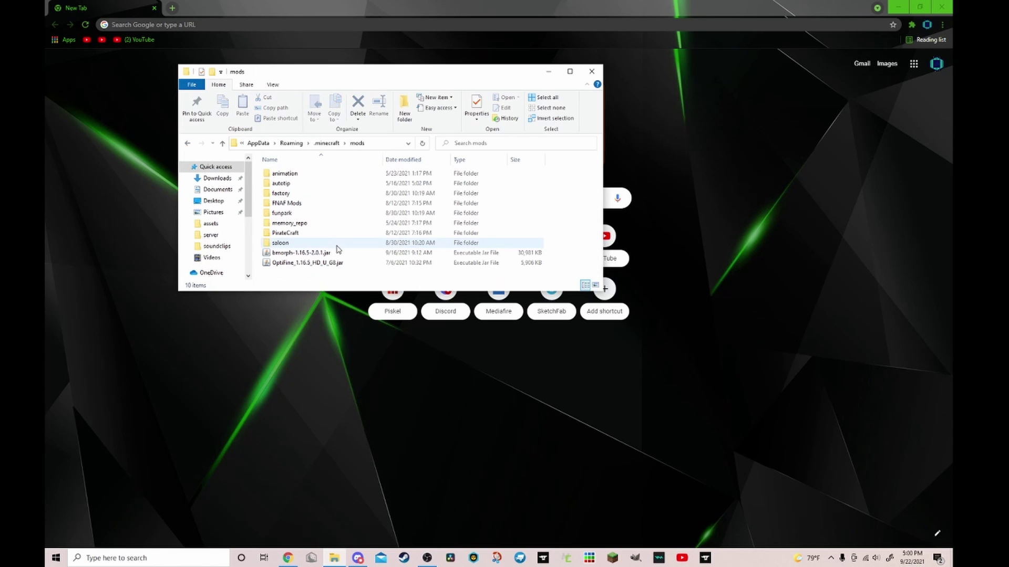
{"action": "left_click", "coordinate": [591, 72]}
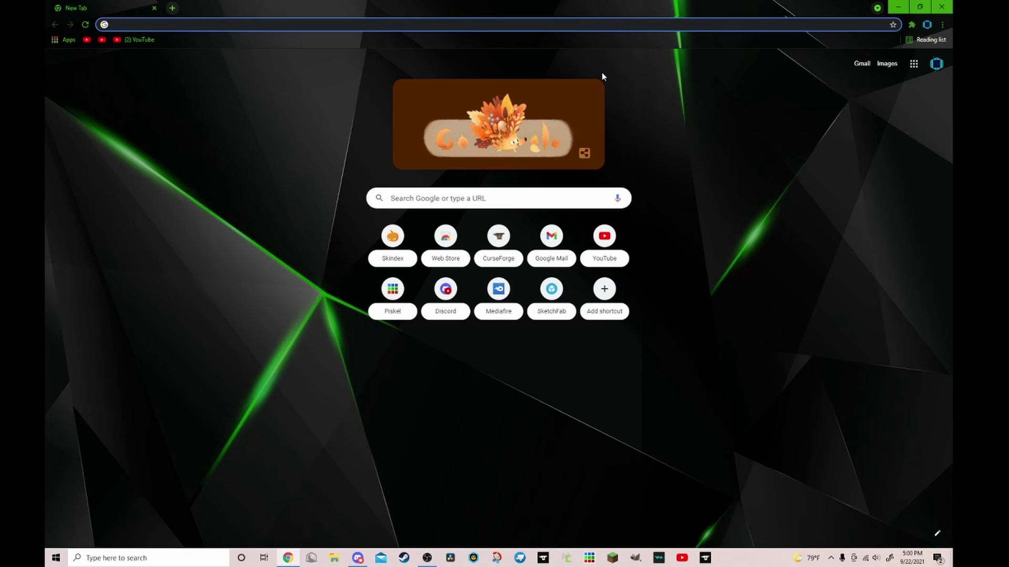
- Reopen the Roaming folder by running %appdata%
{"action": "key", "text": "super"}
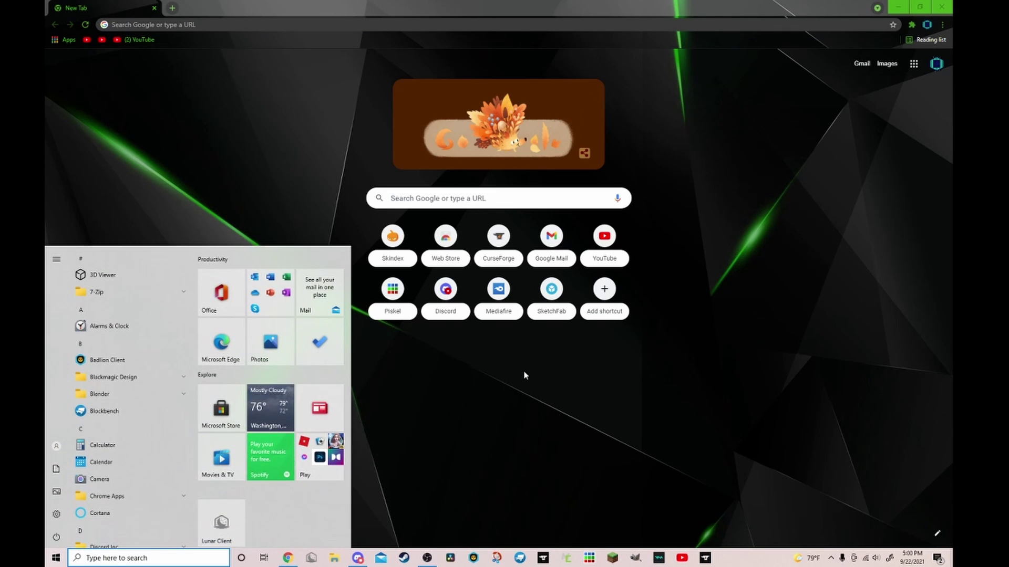
{"action": "left_click", "coordinate": [524, 372]}
{"action": "key", "text": "super+r"}
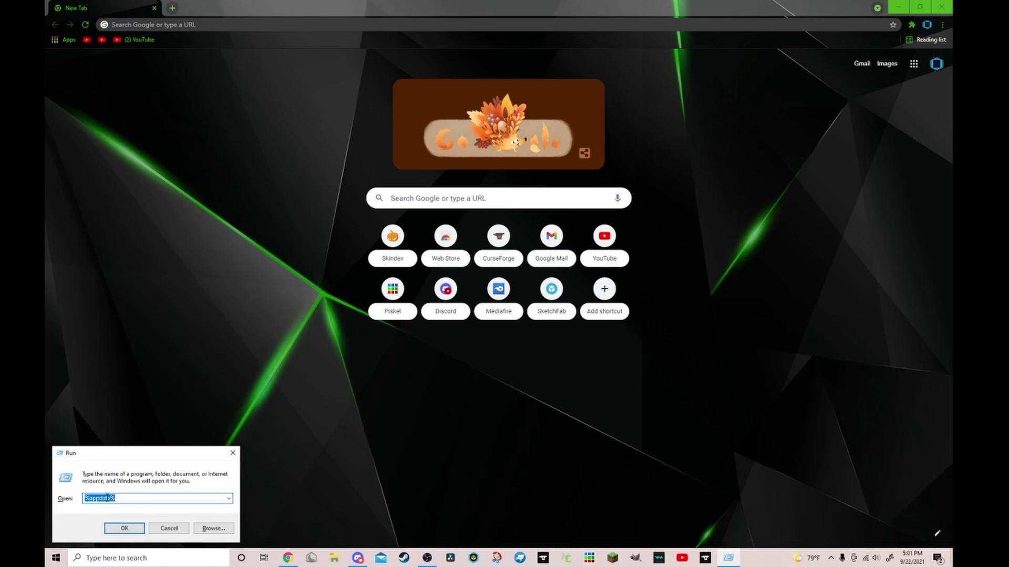
{"action": "left_click", "coordinate": [125, 529]}
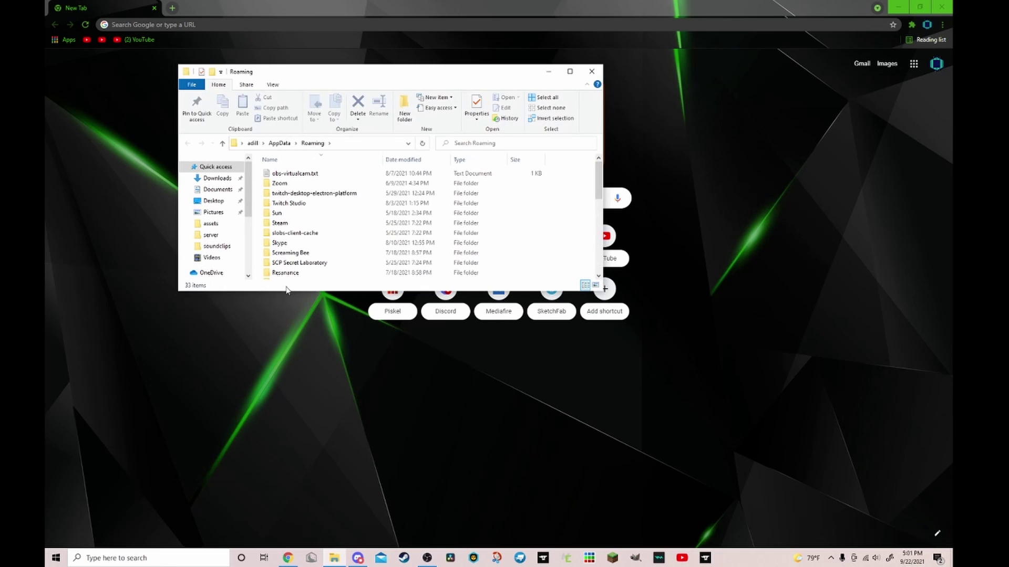
- Open the .minecraft folder inside Roaming and go into its mods folder
{"action": "left_click", "coordinate": [288, 235]}
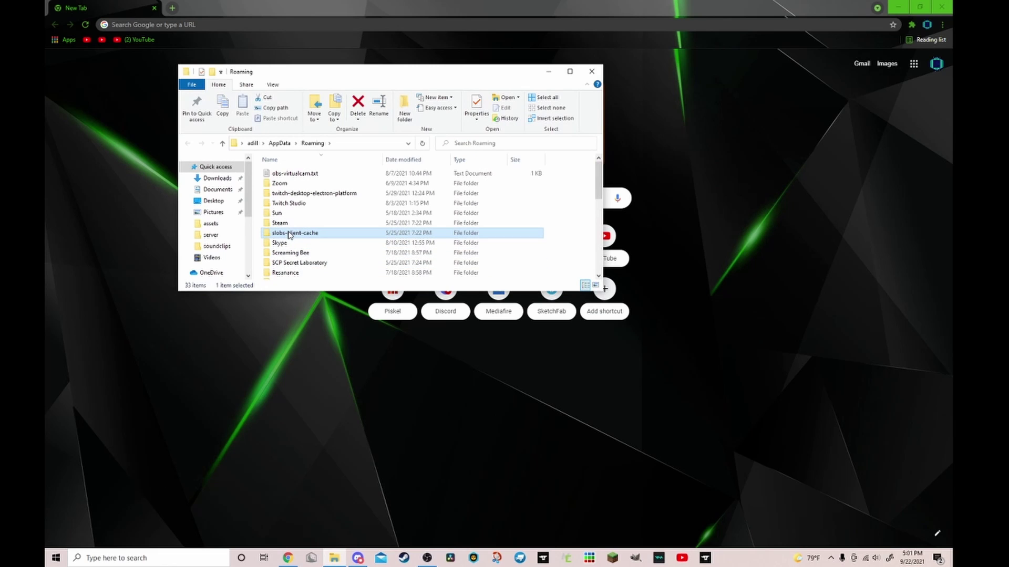
{"action": "scroll", "coordinate": [288, 234], "scroll_direction": "down", "scroll_amount": 7}
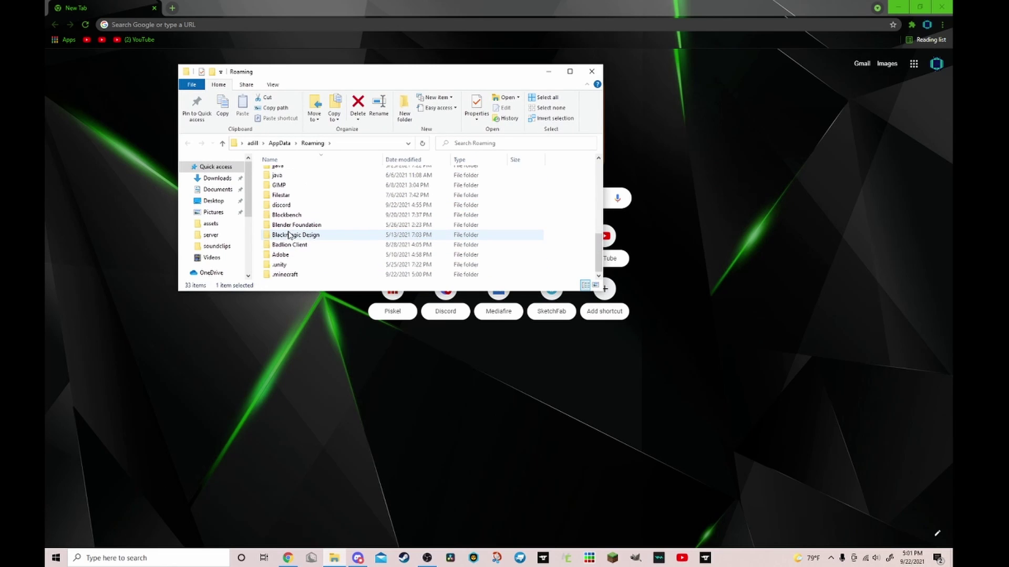
{"action": "left_click", "coordinate": [288, 275]}
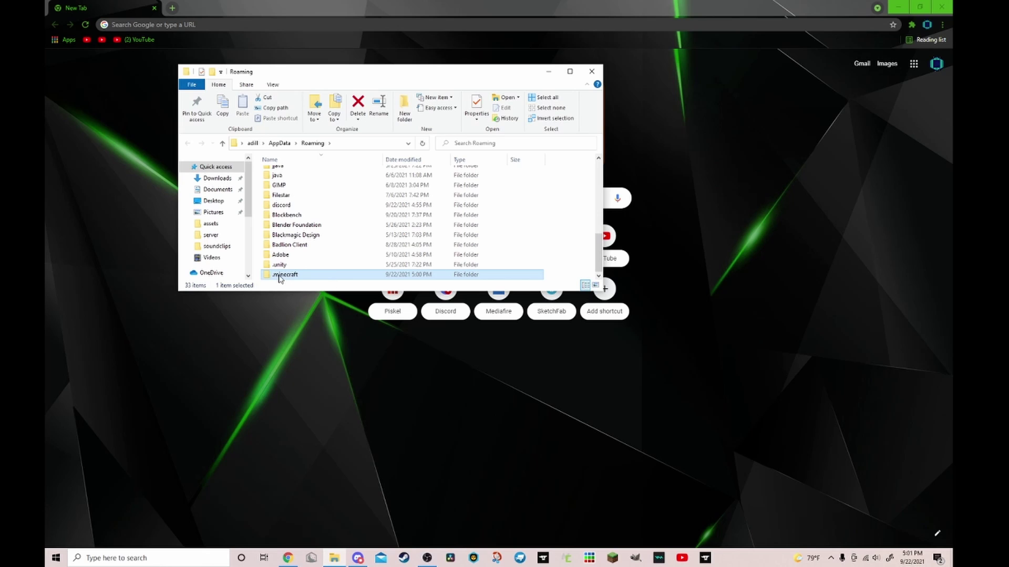
{"action": "double_click", "coordinate": [274, 275]}
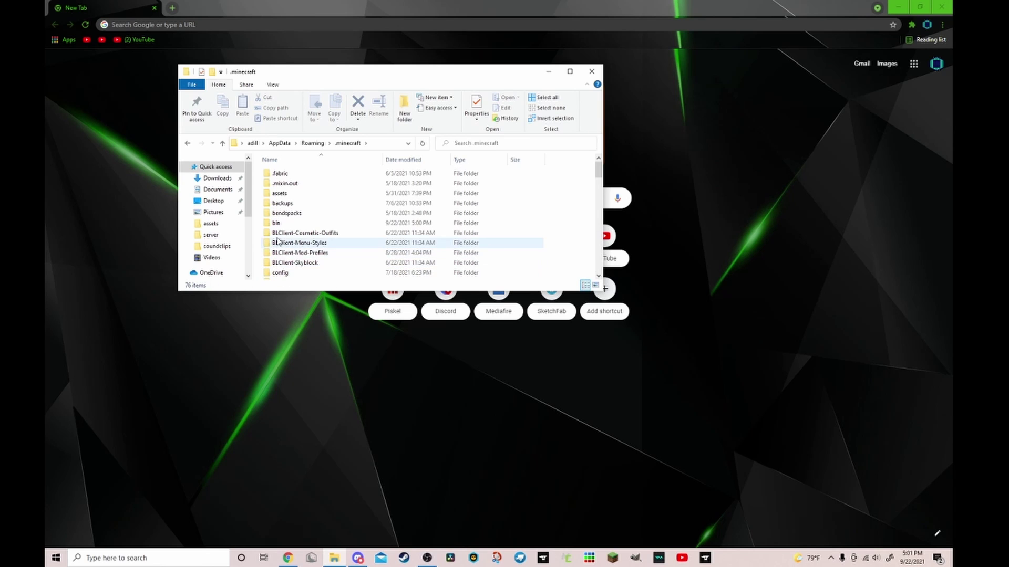
{"action": "scroll", "coordinate": [284, 242], "scroll_direction": "down", "scroll_amount": 3}
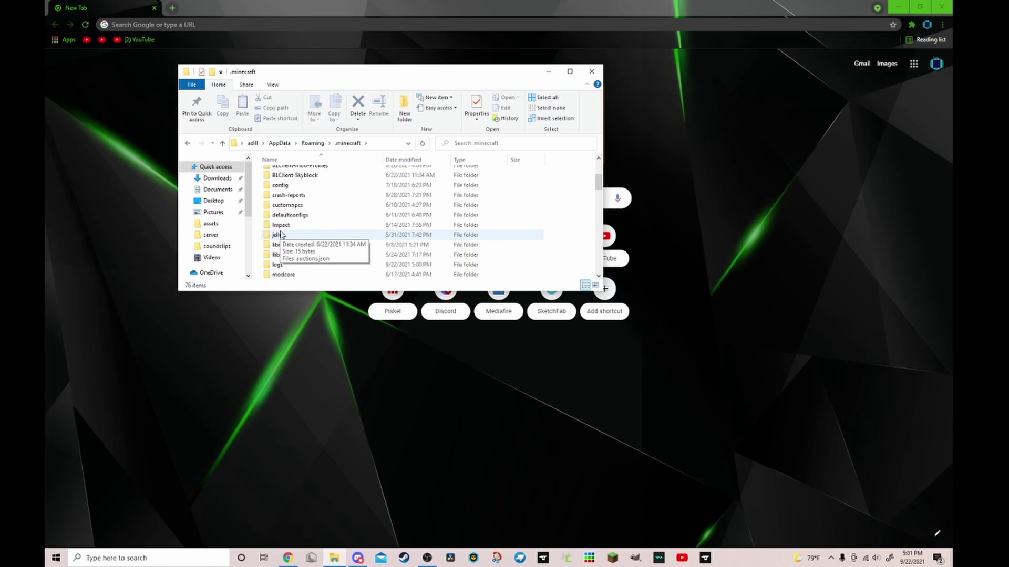
{"action": "double_click", "coordinate": [289, 255]}
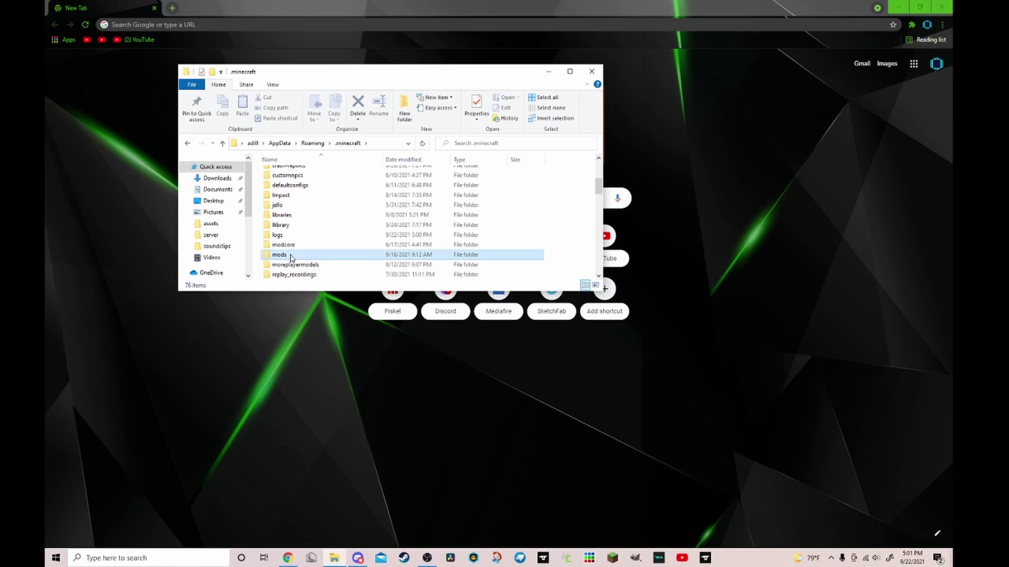
{"action": "left_click_drag", "start_coordinate": [285, 272], "coordinate": [328, 256]}
{"action": "left_click", "coordinate": [315, 279]}
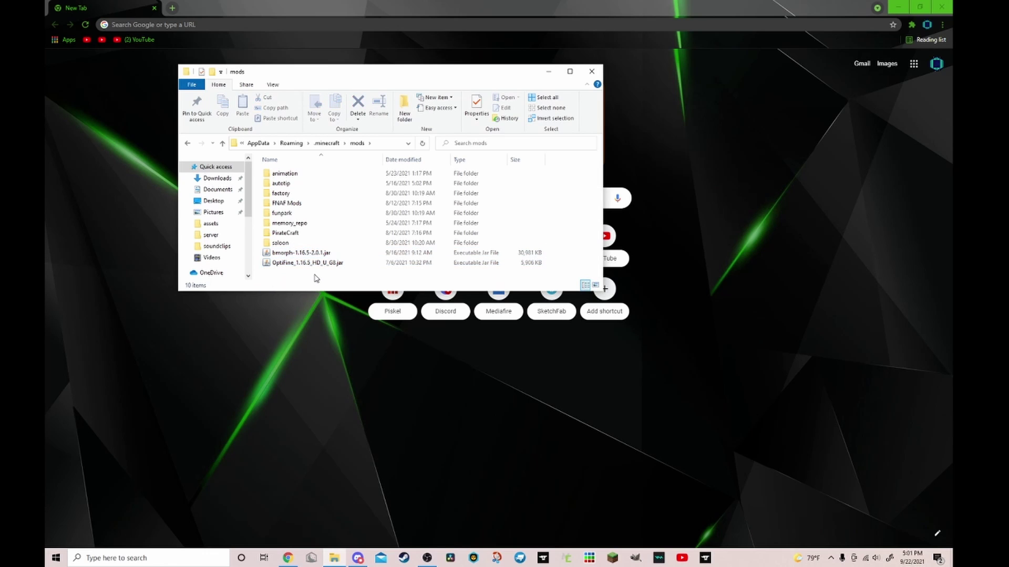
- Move bmorph-1.16.5-2.0.1.jar and OptiFine_1.16.5_HD_U_G8.jar from the mods folder to Downloads, and minimize the folder window
{"action": "left_click_drag", "start_coordinate": [561, 171], "coordinate": [456, 269]}
{"action": "left_click_drag", "start_coordinate": [455, 263], "coordinate": [210, 180]}
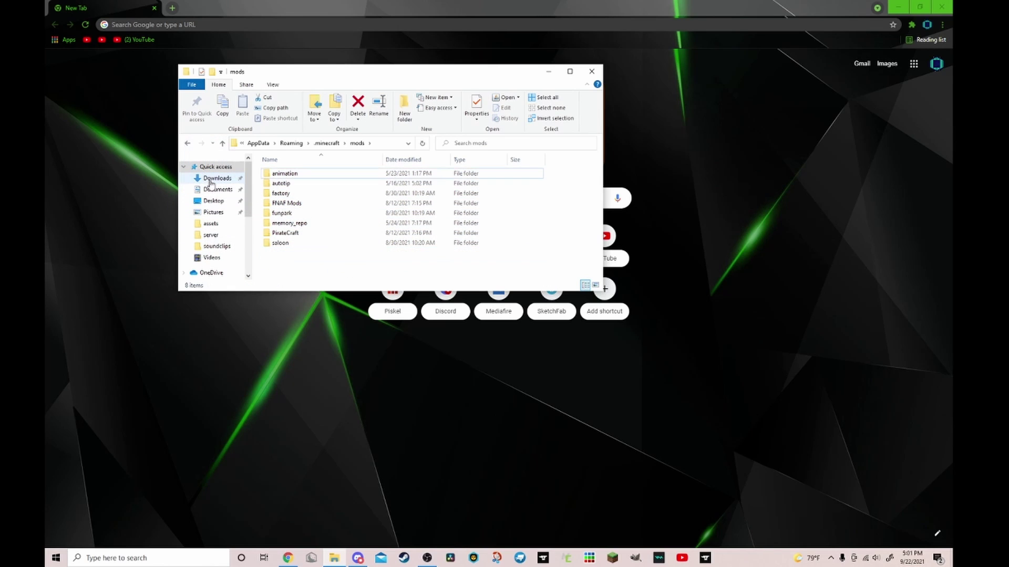
{"action": "key", "text": "super+r"}
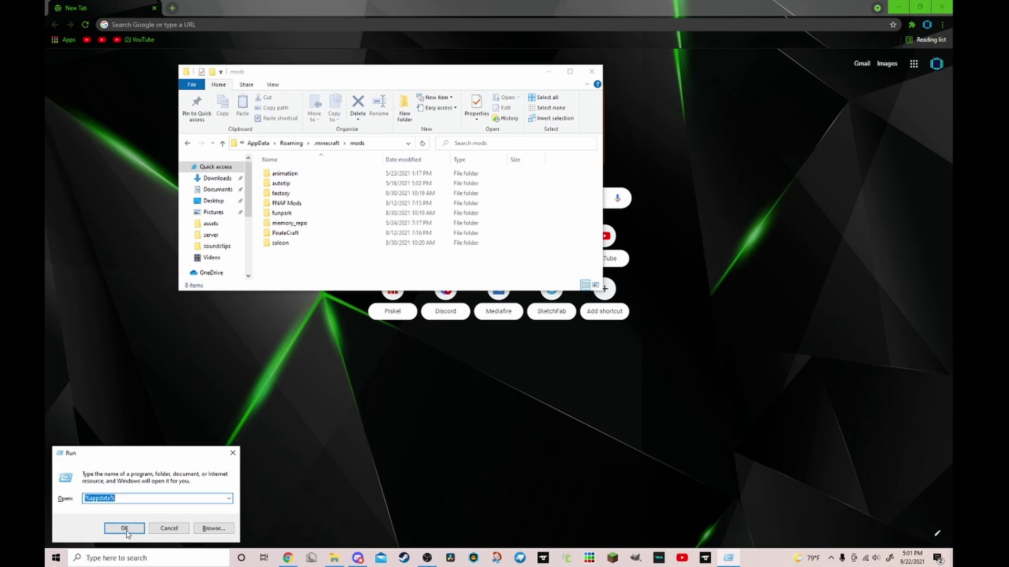
{"action": "left_click", "coordinate": [175, 528]}
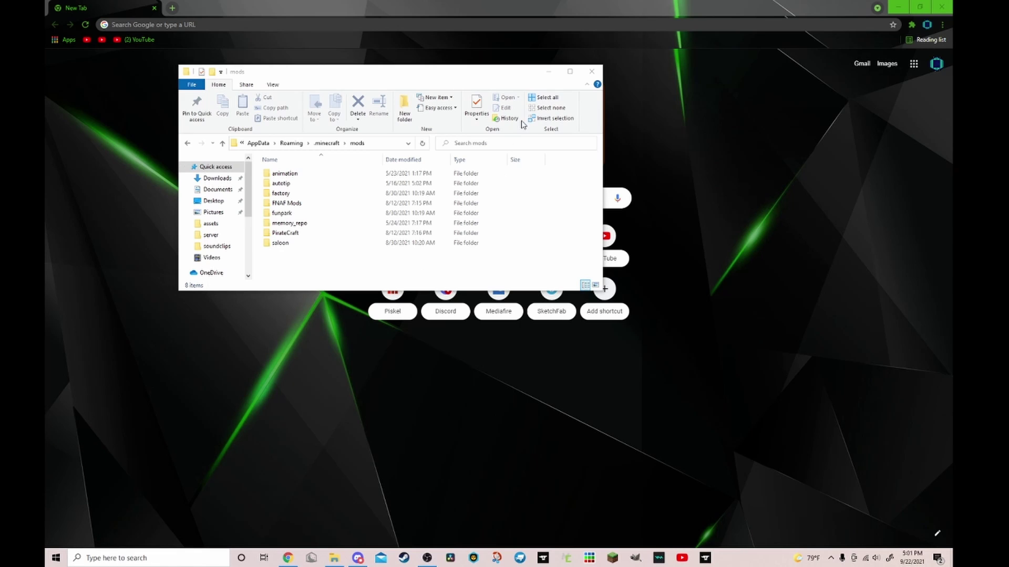
{"action": "left_click", "coordinate": [548, 71]}
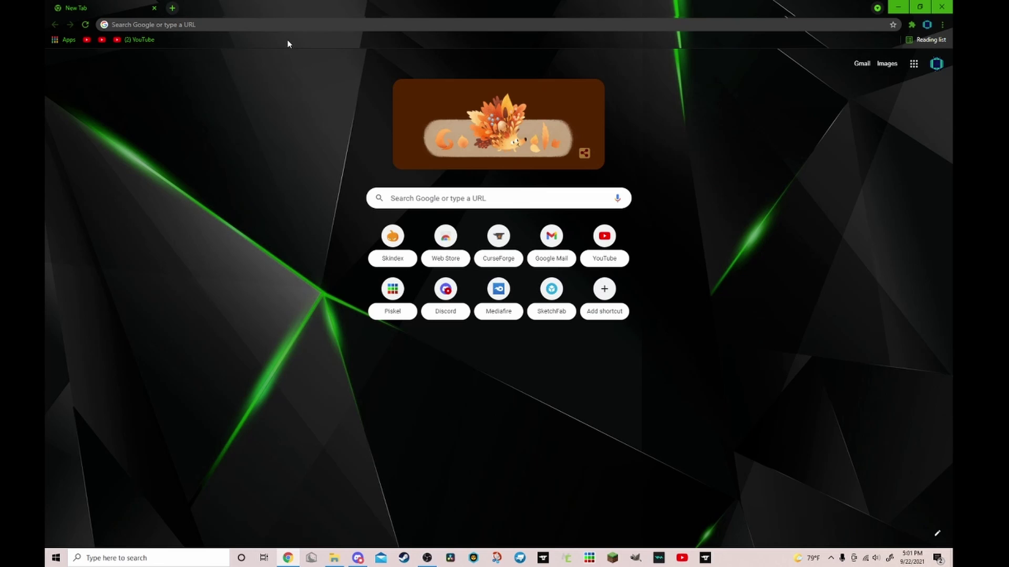
- Go to curseforge.com in the browser and browse the Mods listing for Minecraft
{"action": "left_click", "coordinate": [285, 25]}
{"action": "type", "text": "curseforge.com"}
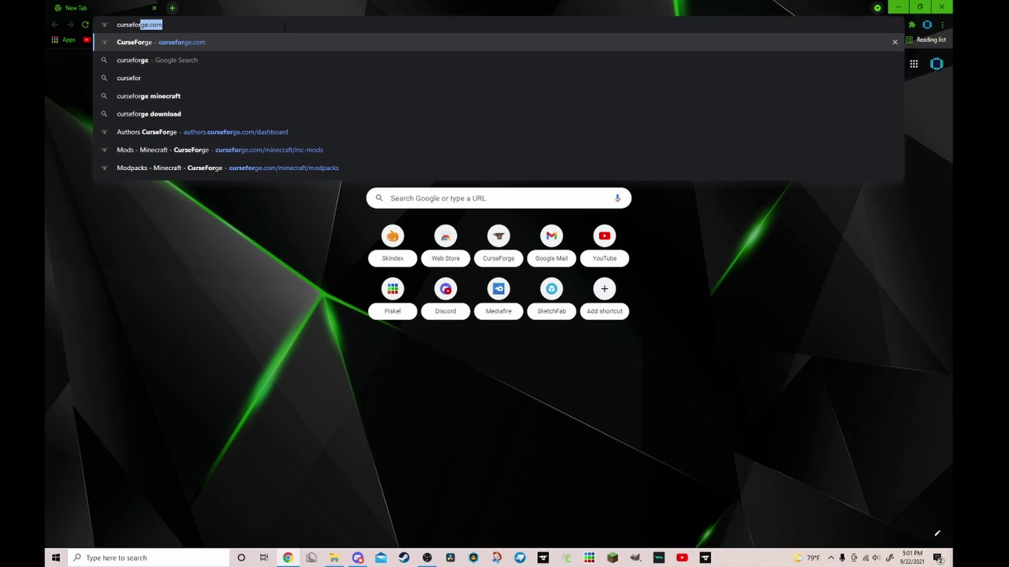
{"action": "key", "text": "Return"}
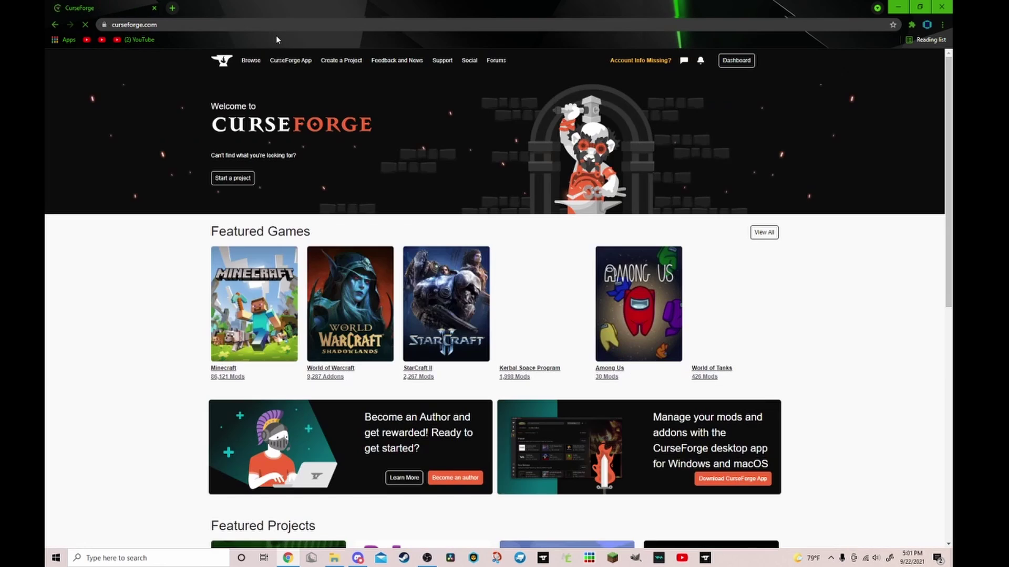
{"action": "left_click", "coordinate": [265, 300]}
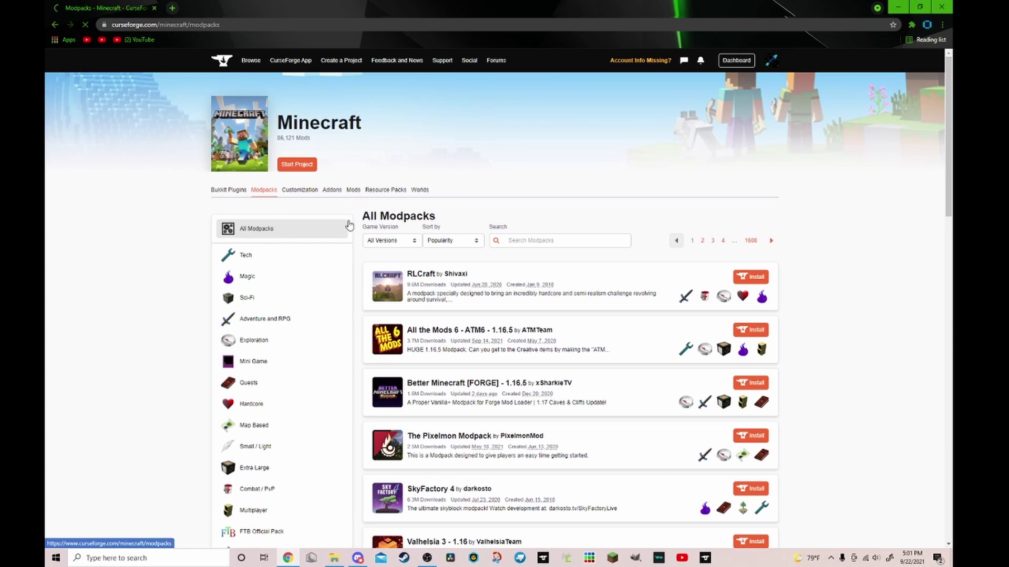
{"action": "left_click", "coordinate": [354, 189]}
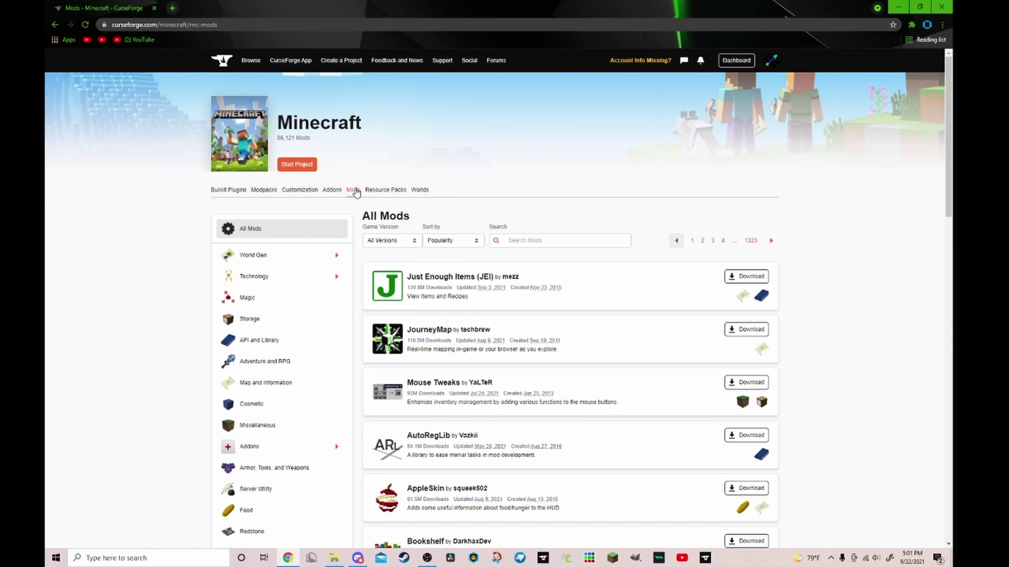
{"action": "scroll", "coordinate": [440, 253], "scroll_direction": "down", "scroll_amount": 4}
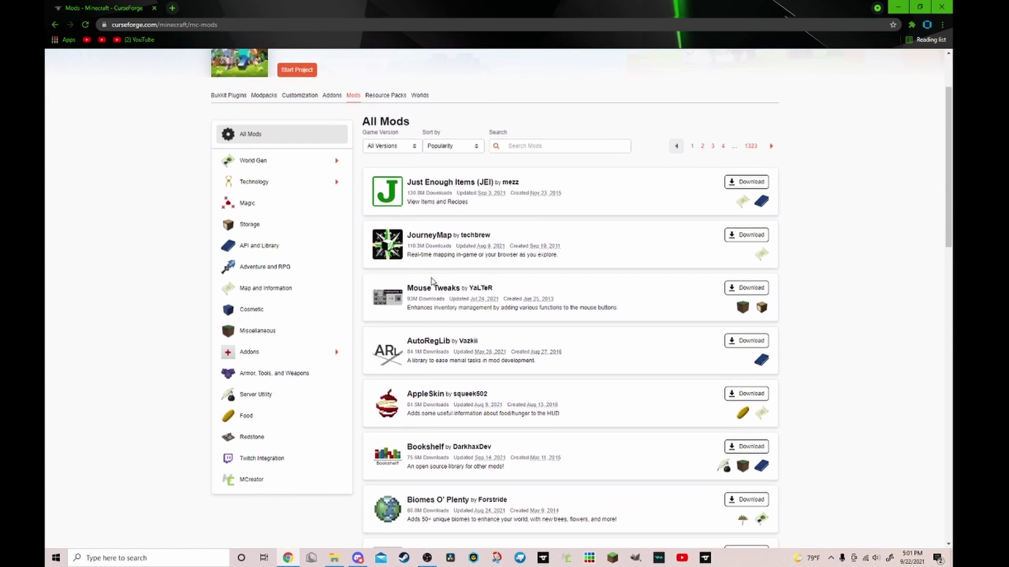
{"action": "scroll", "coordinate": [432, 290], "scroll_direction": "down", "scroll_amount": 2}
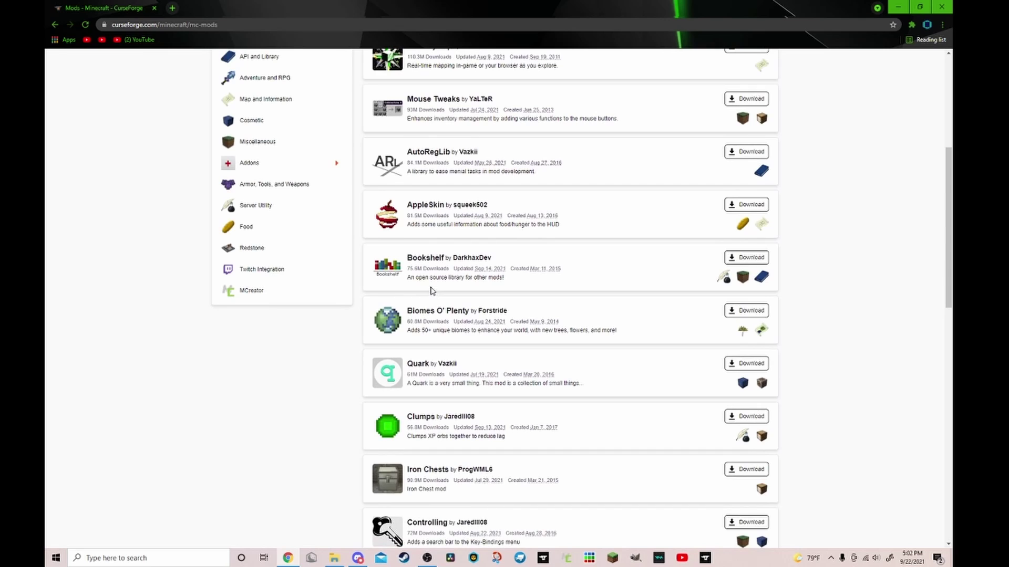
{"action": "scroll", "coordinate": [431, 290], "scroll_direction": "up", "scroll_amount": 6}
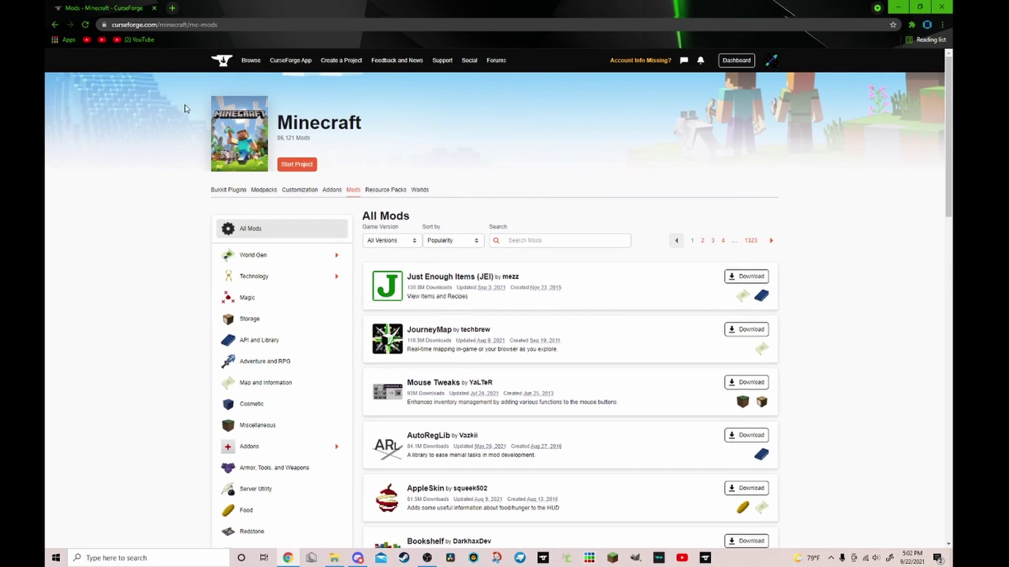
- Search the Minecraft mods for "worldedit" and open the file list of the WorldEdit mod
{"action": "left_click", "coordinate": [513, 240]}
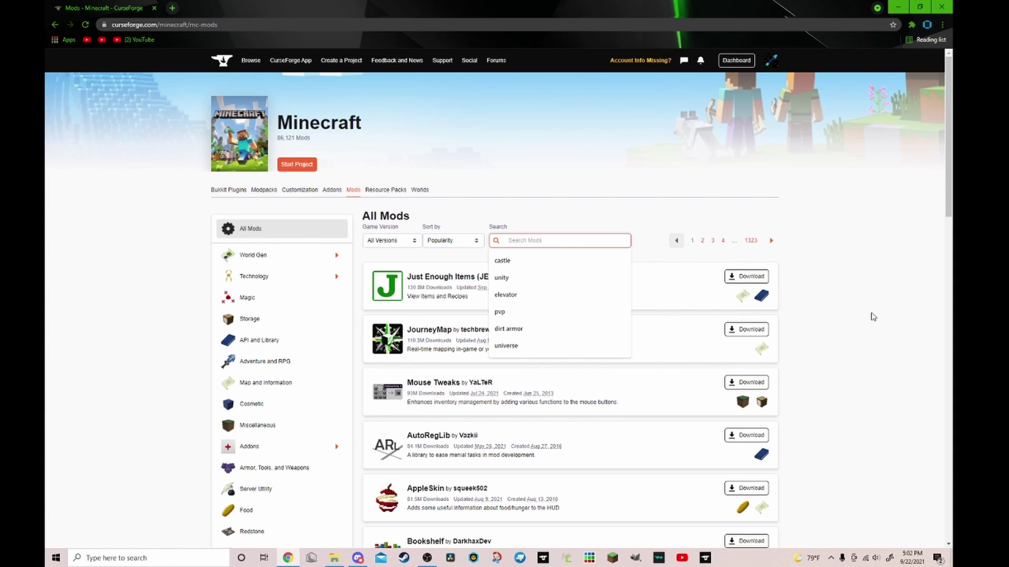
{"action": "type", "text": "worldedit"}
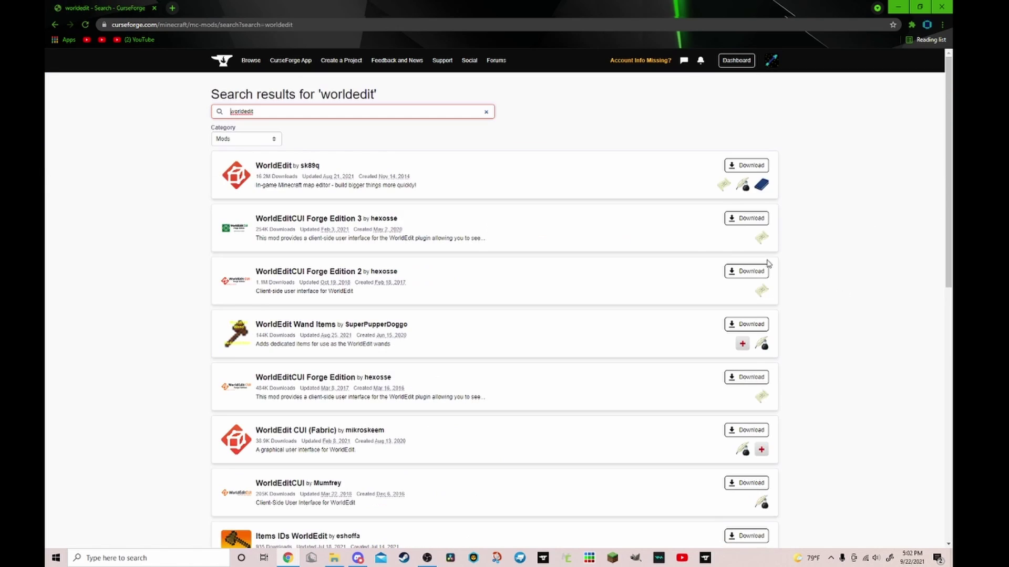
{"action": "left_click", "coordinate": [271, 171]}
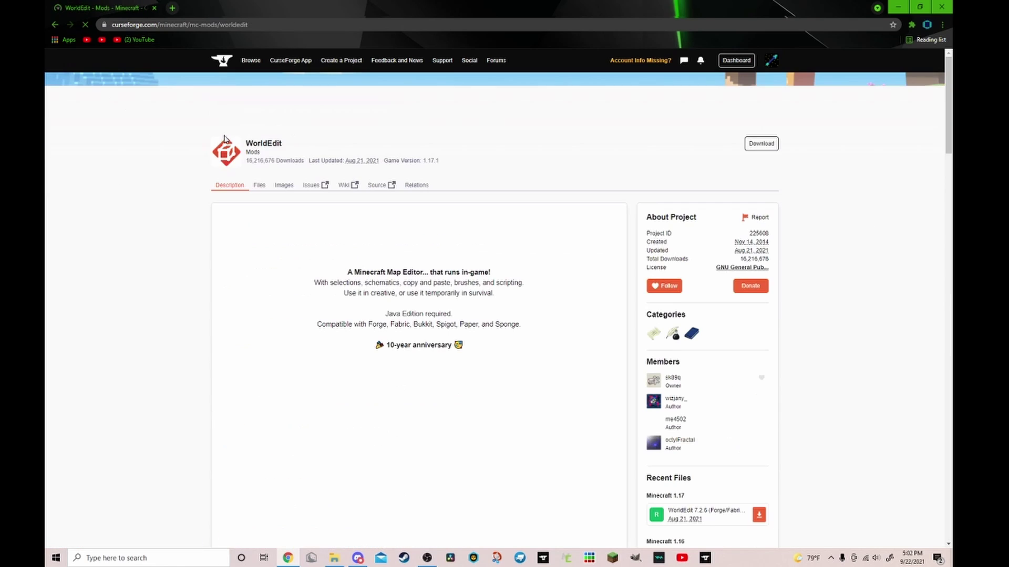
{"action": "left_click", "coordinate": [259, 187]}
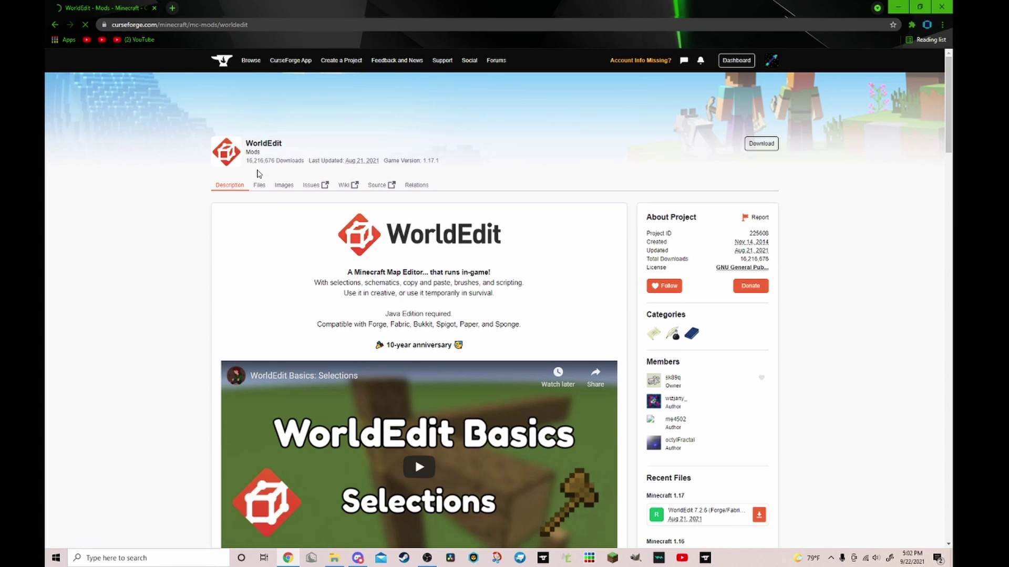
- Download WorldEdit 7.1.0 (Forge for MC 1.15.2) from the recent files and dismiss the download notice
{"action": "scroll", "coordinate": [500, 321], "scroll_direction": "down", "scroll_amount": 4}
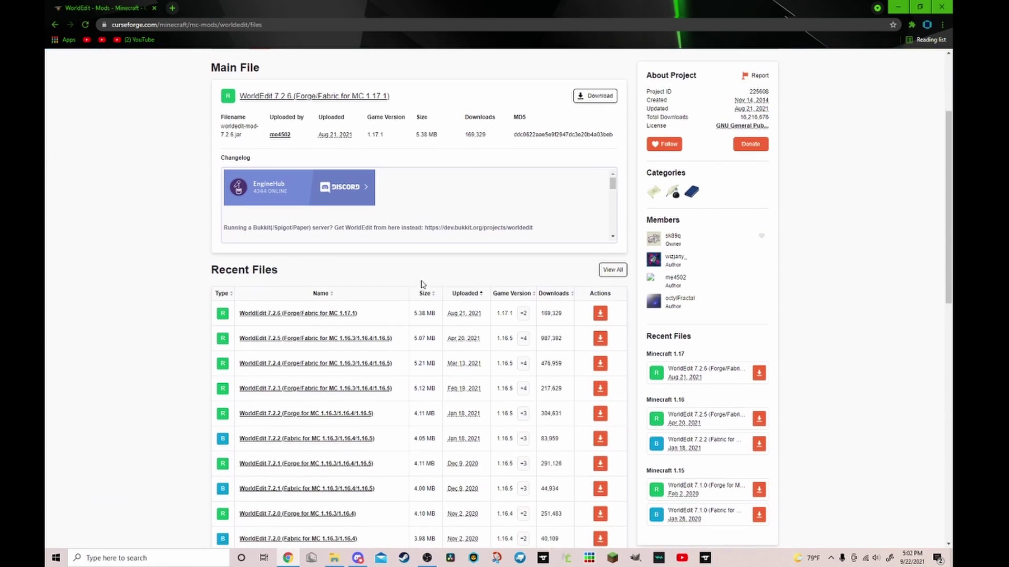
{"action": "scroll", "coordinate": [500, 320], "scroll_direction": "down", "scroll_amount": 2}
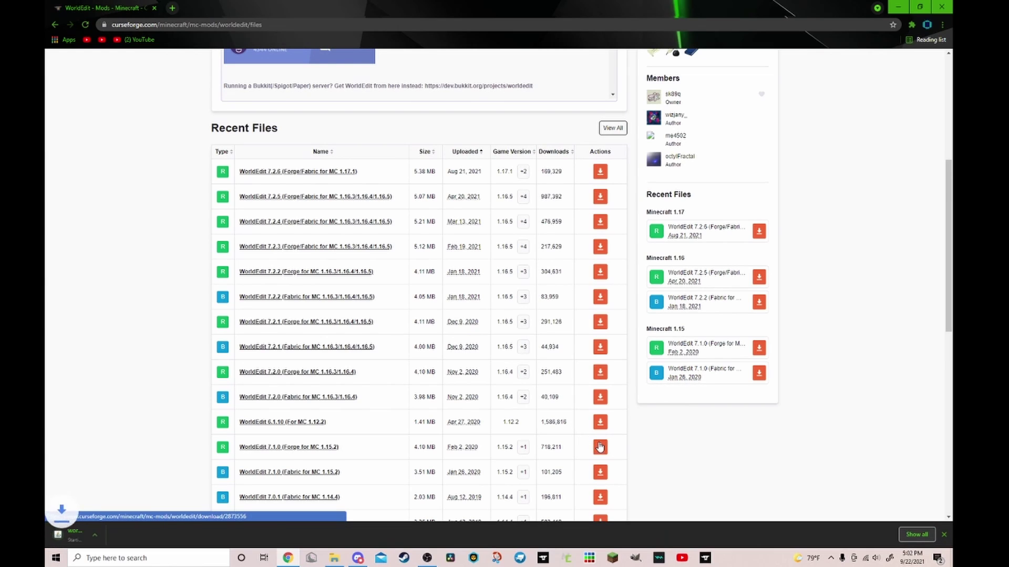
{"action": "left_click", "coordinate": [220, 534]}
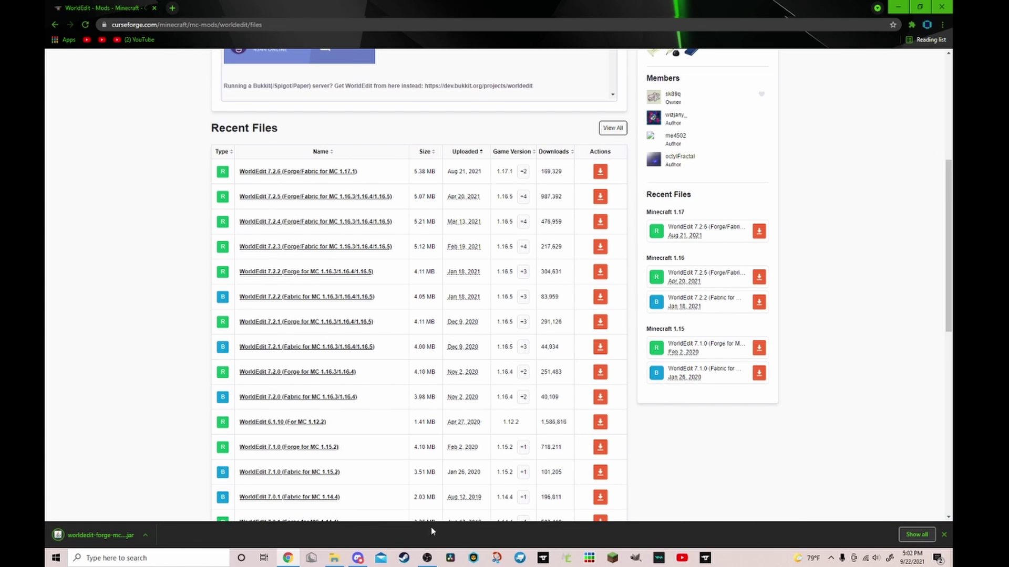
{"action": "left_click", "coordinate": [945, 535]}
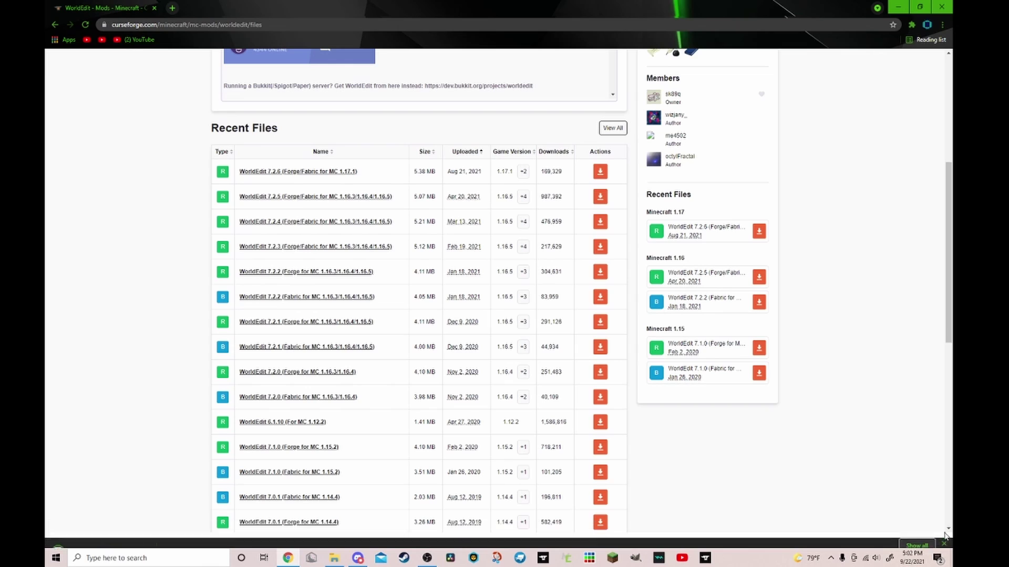
- Bring back the mods folder, open Downloads in a second window, and arrange it so both file lists are accessible
{"action": "left_click", "coordinate": [336, 555]}
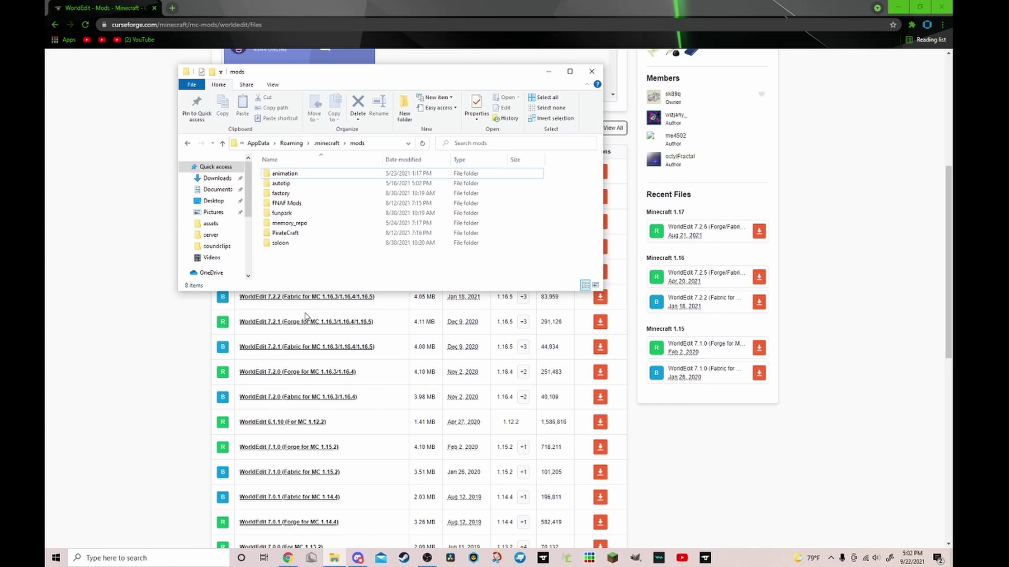
{"action": "key", "text": "super+r"}
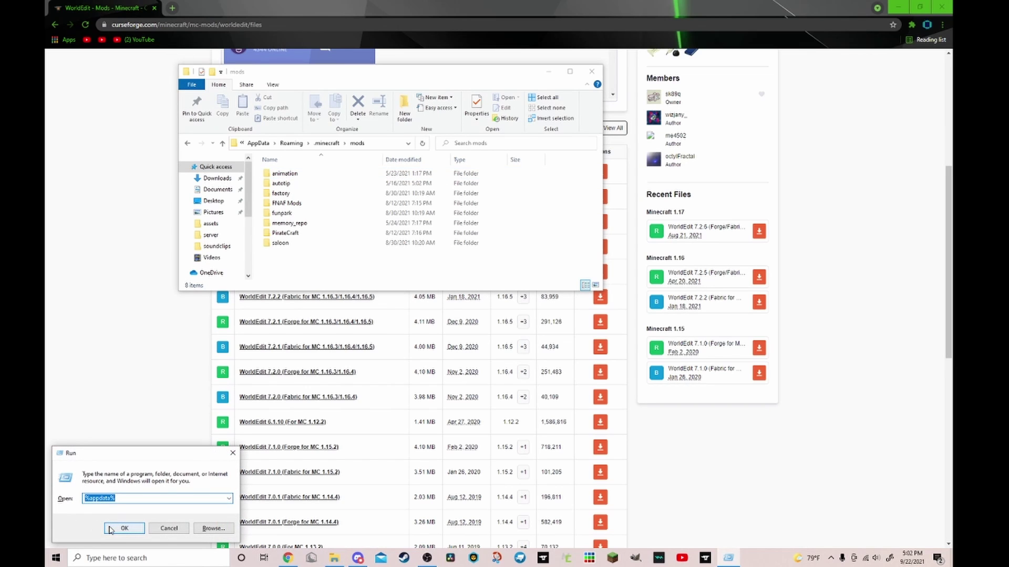
{"action": "left_click", "coordinate": [116, 527]}
{"action": "left_click", "coordinate": [229, 202]}
{"action": "left_click", "coordinate": [230, 190]}
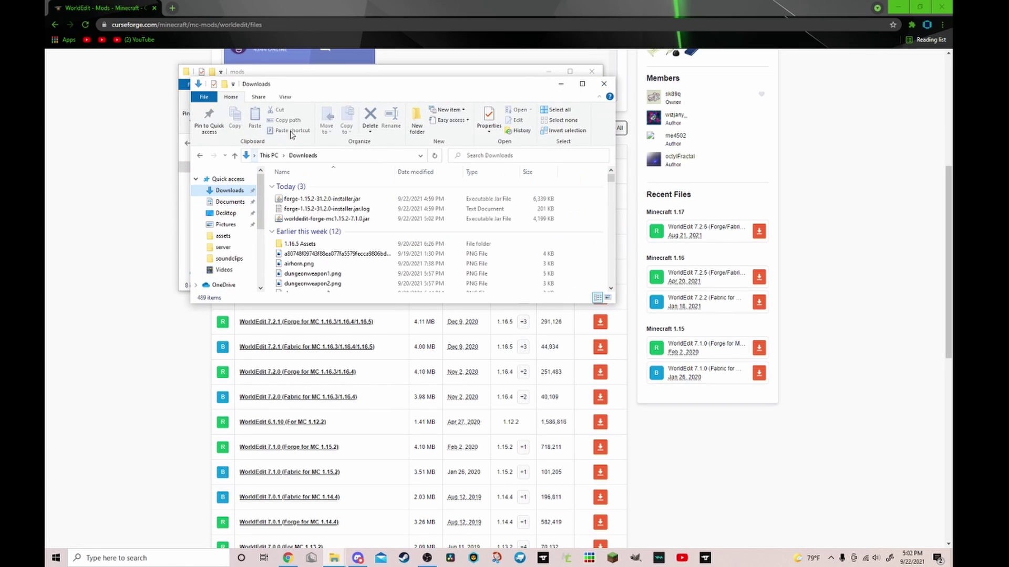
{"action": "left_click_drag", "start_coordinate": [314, 79], "coordinate": [546, 203]}
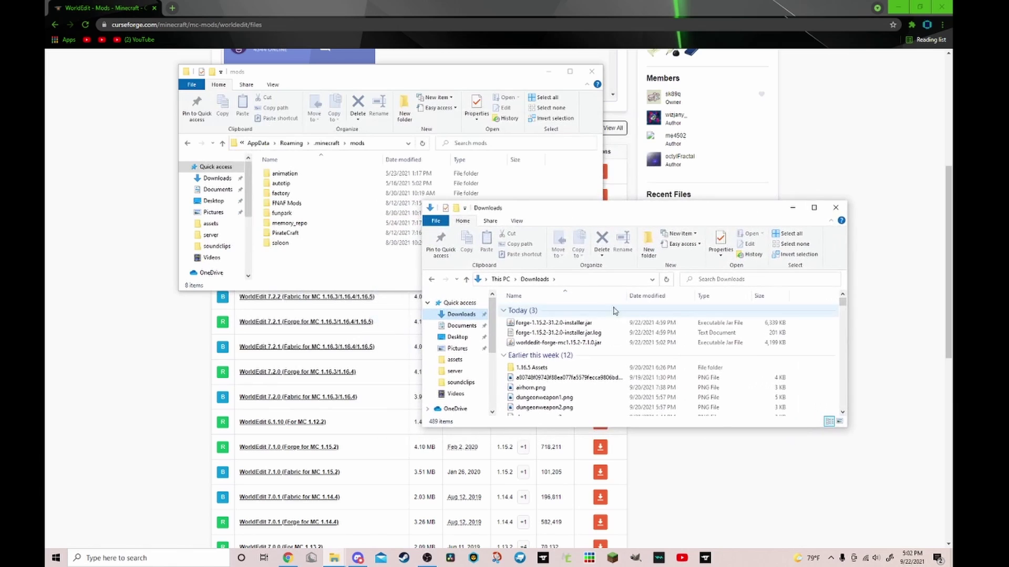
- Move worldedit-forge-mc1.15.2-7.1.0.jar from Downloads into the mods folder and close both folder windows
{"action": "left_click_drag", "start_coordinate": [793, 342], "coordinate": [270, 280]}
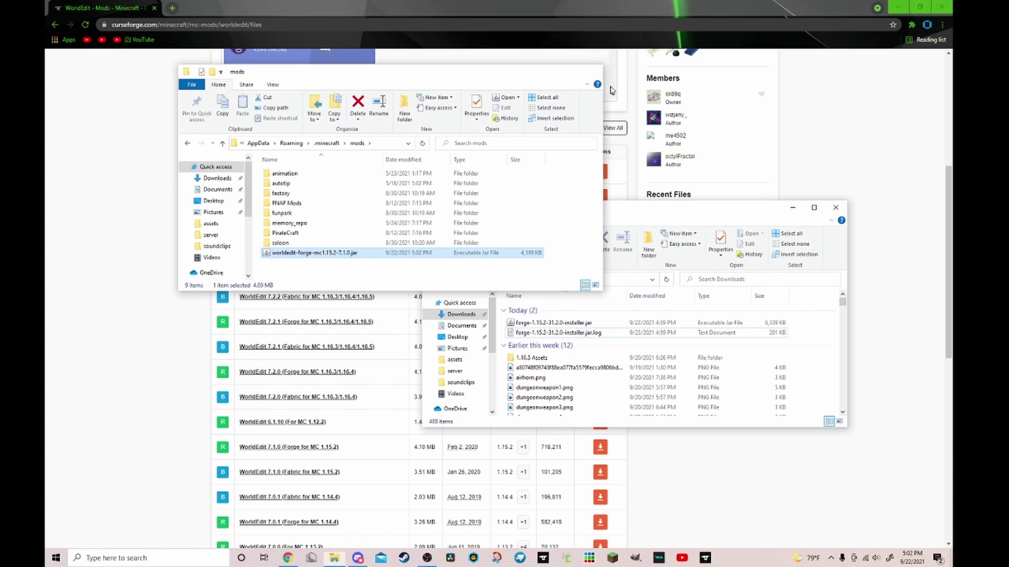
{"action": "left_click", "coordinate": [593, 74]}
{"action": "left_click", "coordinate": [835, 207]}
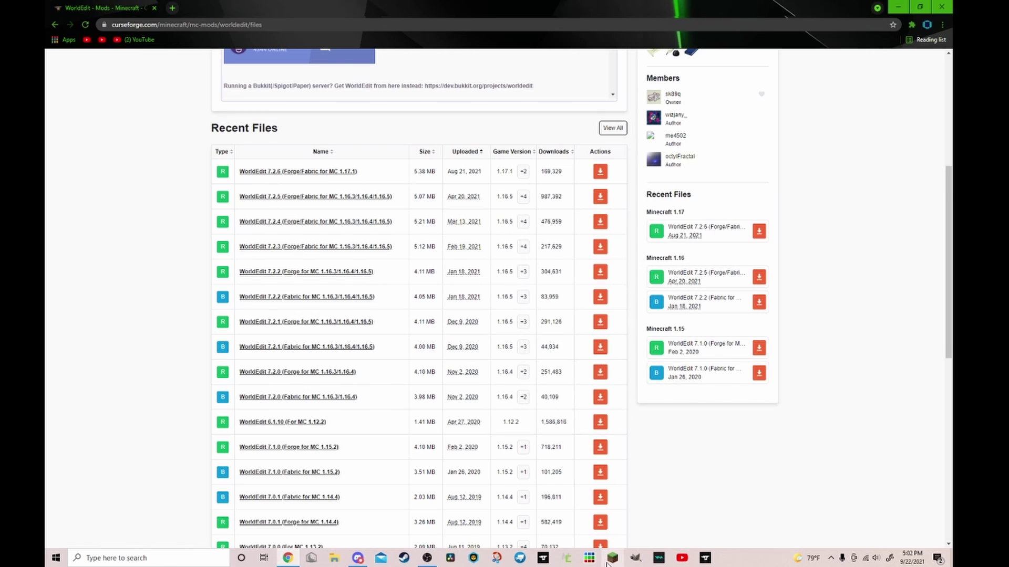
- Switch to the Minecraft Launcher, start the Forge 1.15.2 installation, and maximize the game's loading window
{"action": "left_click", "coordinate": [613, 557]}
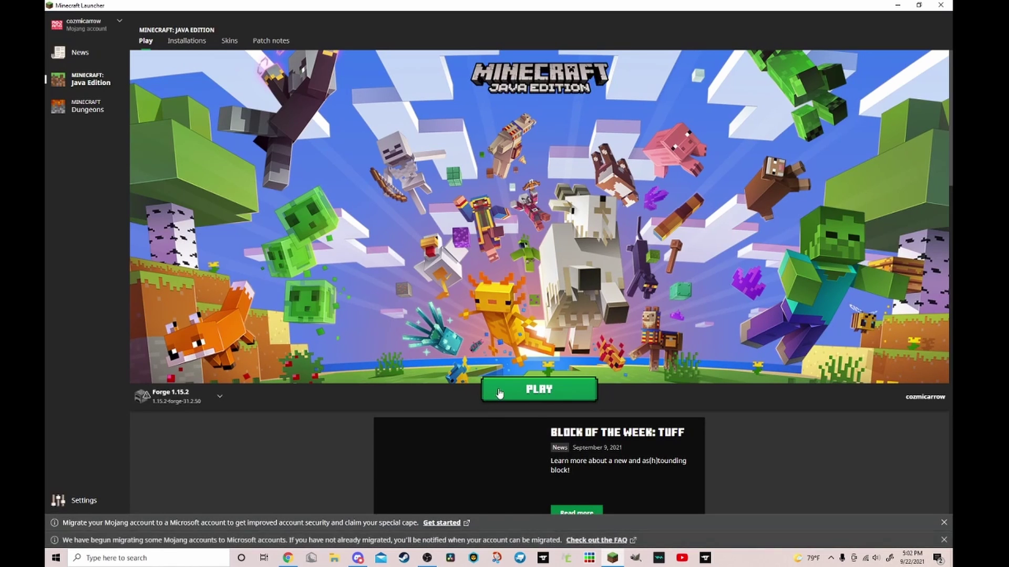
{"action": "left_click", "coordinate": [499, 392]}
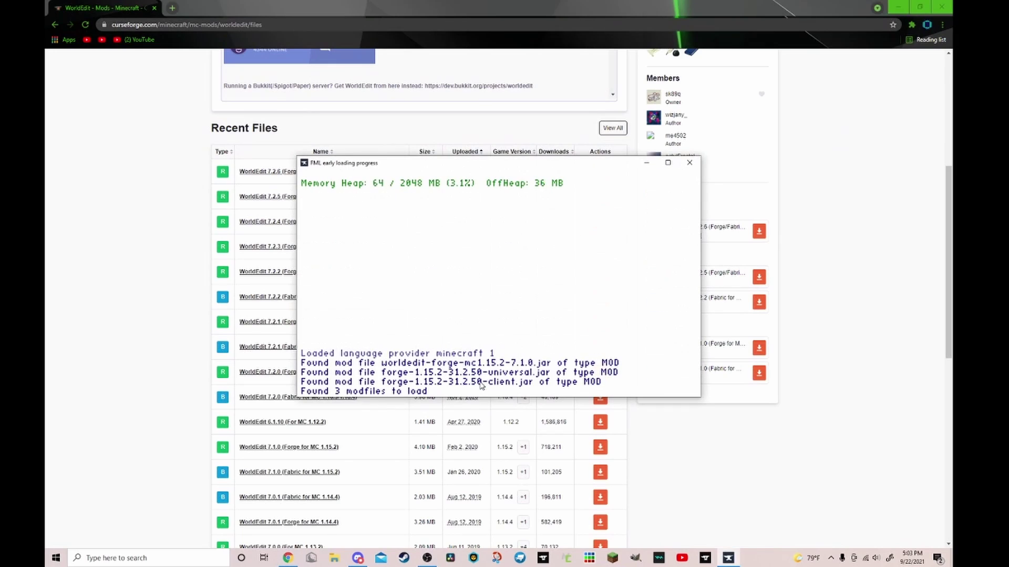
{"action": "left_click", "coordinate": [669, 164]}
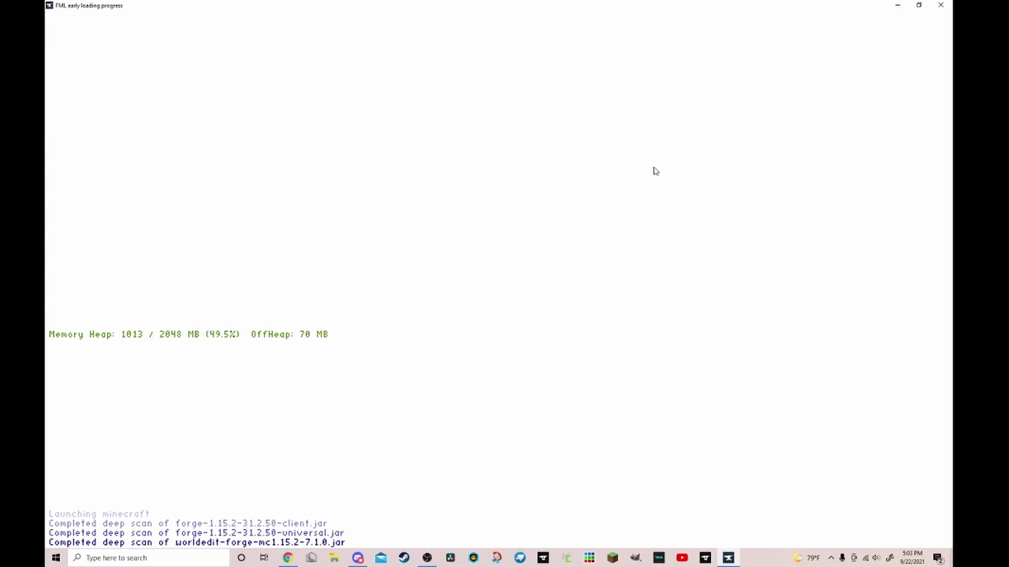
- Switch to the CurseForge page in Chrome and examine WorldEdit's recent files and the game versions they support
{"action": "left_click", "coordinate": [288, 557]}
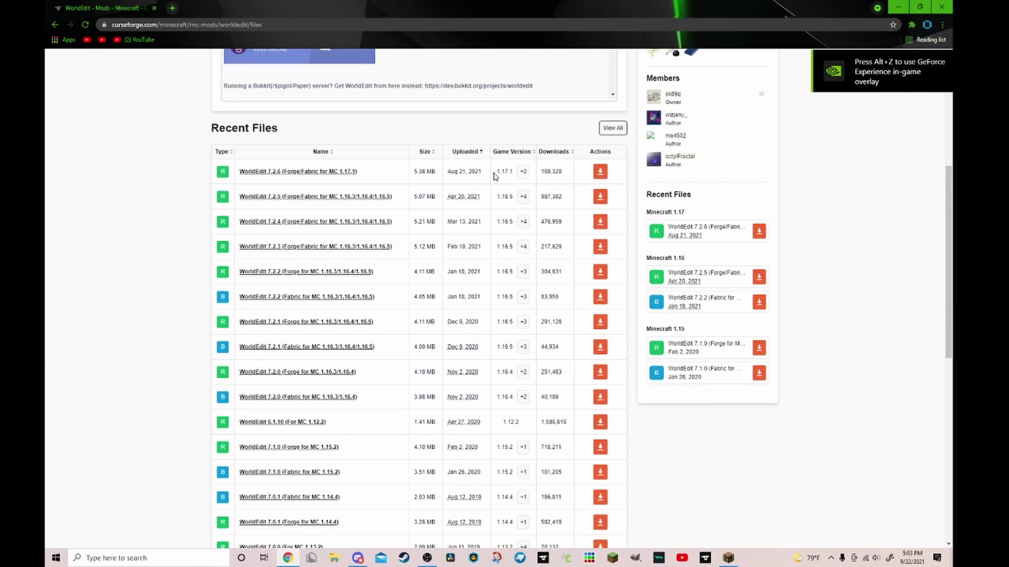
{"action": "left_click_drag", "start_coordinate": [495, 175], "coordinate": [515, 226]}
{"action": "left_click", "coordinate": [526, 266]}
{"action": "scroll", "coordinate": [519, 332], "scroll_direction": "down", "scroll_amount": 2}
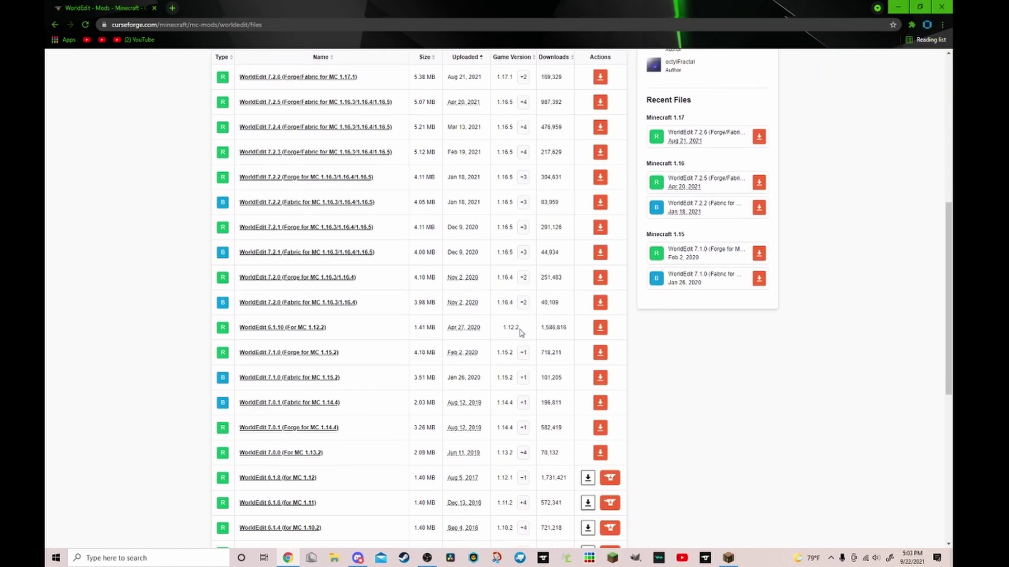
{"action": "scroll", "coordinate": [508, 344], "scroll_direction": "down", "scroll_amount": 3}
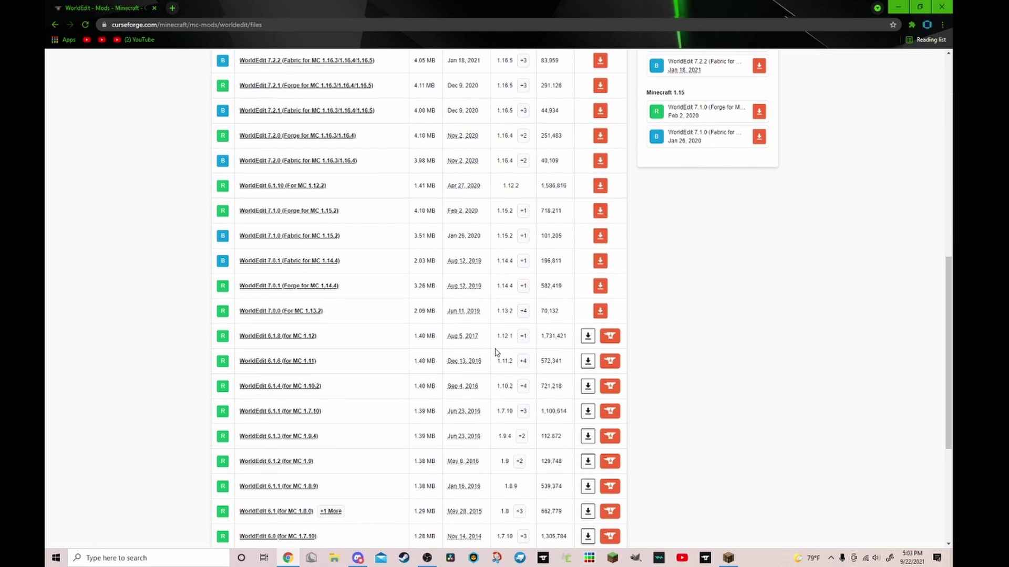
{"action": "scroll", "coordinate": [496, 352], "scroll_direction": "down", "scroll_amount": 1}
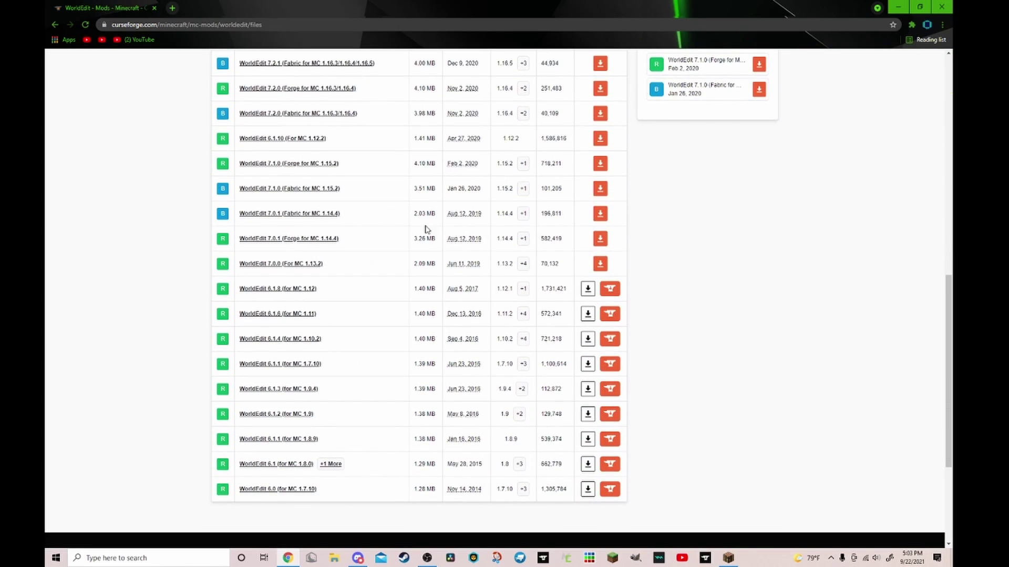
{"action": "scroll", "coordinate": [426, 229], "scroll_direction": "up", "scroll_amount": 3}
{"action": "scroll", "coordinate": [456, 229], "scroll_direction": "up", "scroll_amount": 7}
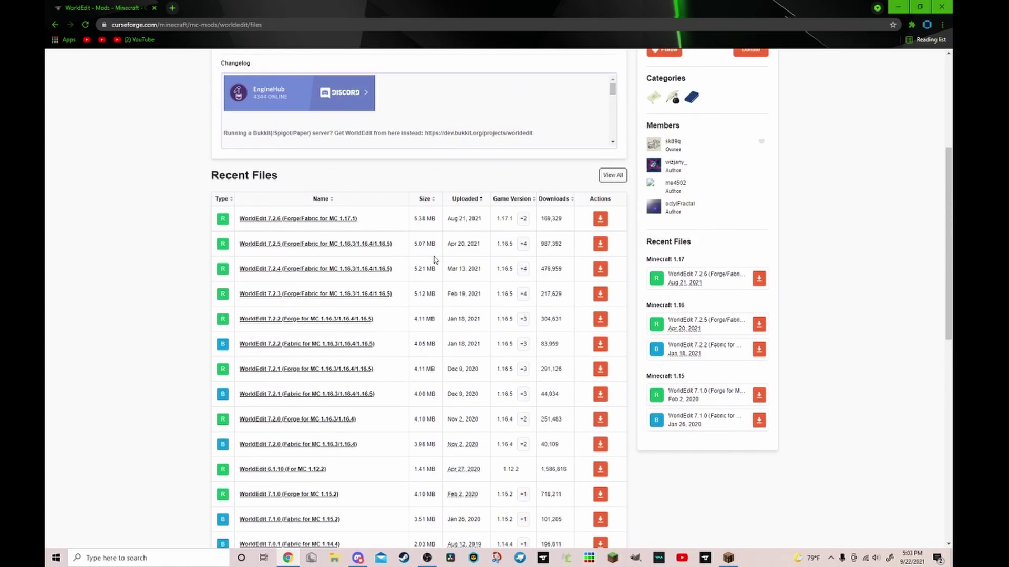
{"action": "scroll", "coordinate": [468, 252], "scroll_direction": "down", "scroll_amount": 4}
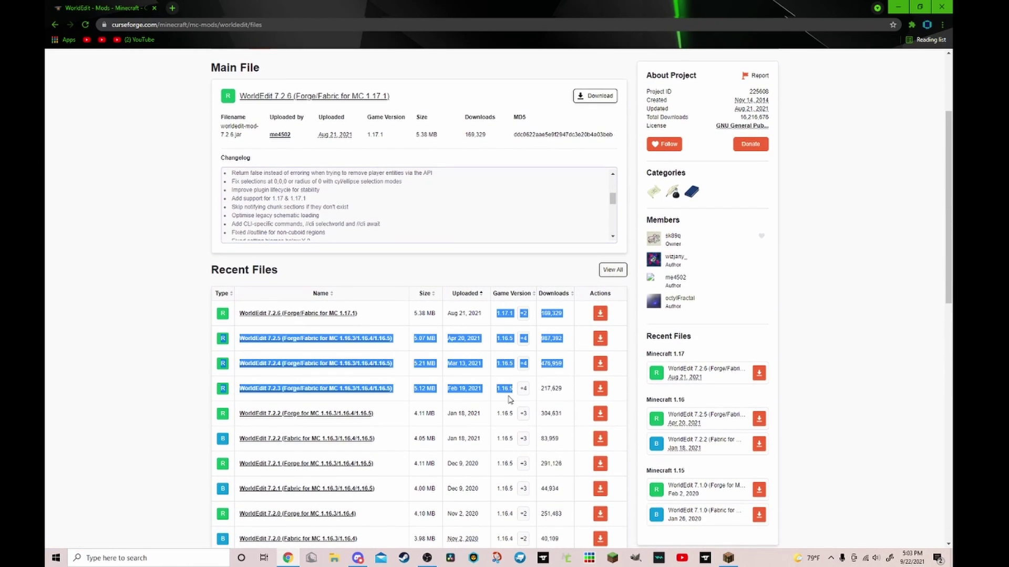
{"action": "scroll", "coordinate": [504, 310], "scroll_direction": "down", "scroll_amount": 2}
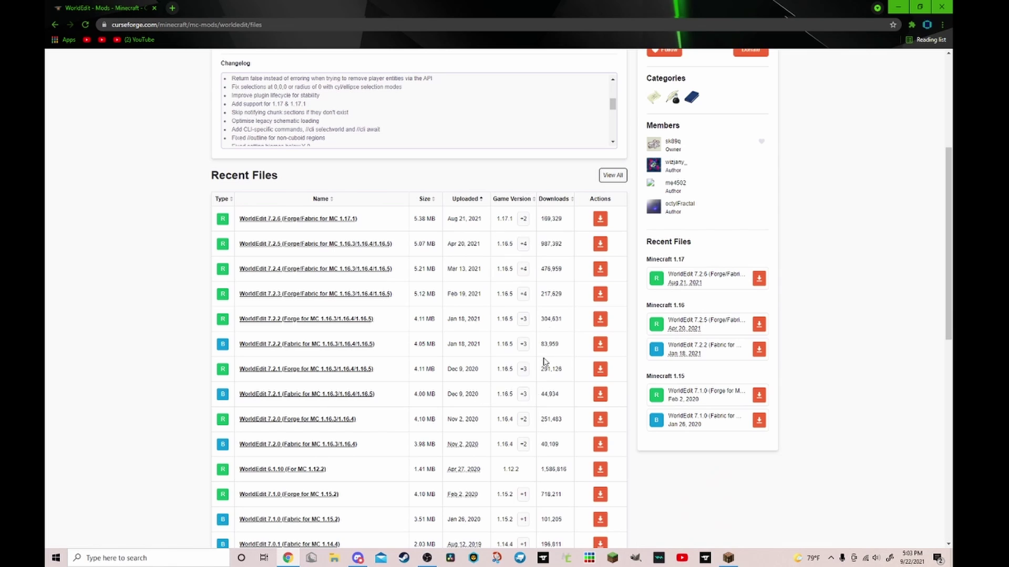
{"action": "scroll", "coordinate": [544, 361], "scroll_direction": "down", "scroll_amount": 1}
- Switch to Minecraft 1.15.2, maximize its window, view WorldEdit's details in the installed mods list, and return to the title screen
{"action": "left_click", "coordinate": [728, 558]}
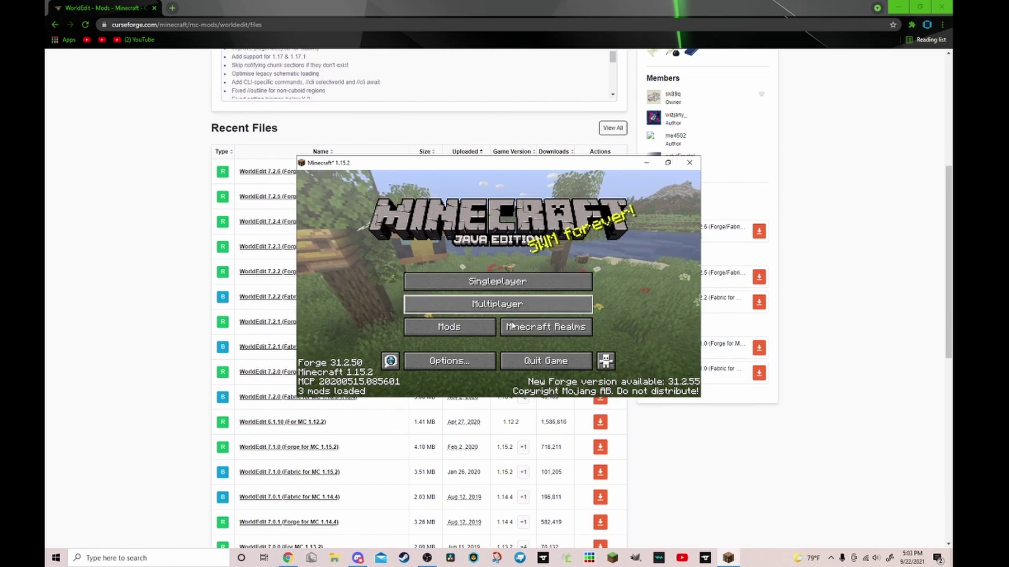
{"action": "left_click", "coordinate": [456, 332]}
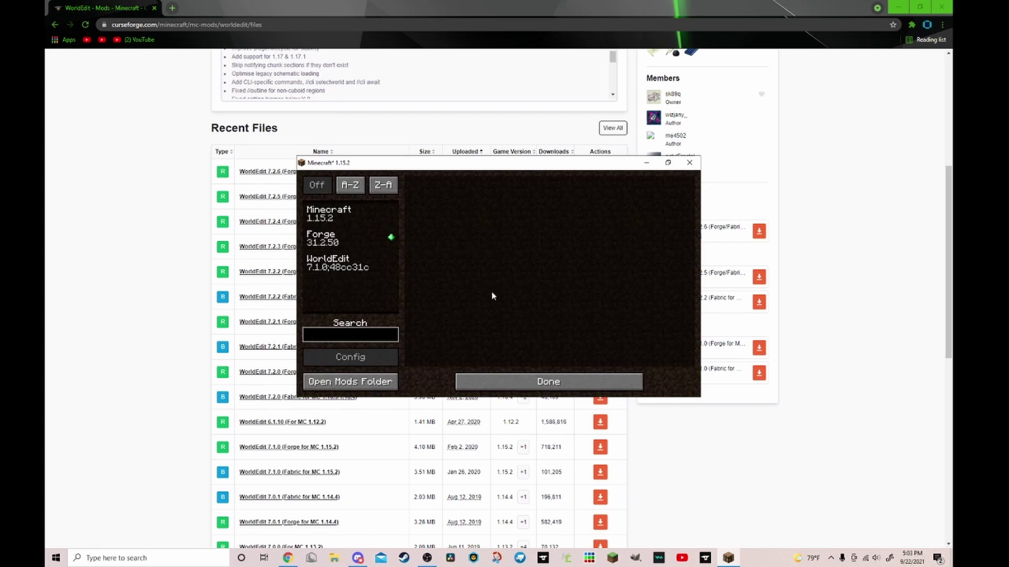
{"action": "left_click", "coordinate": [668, 162]}
{"action": "left_click", "coordinate": [157, 210]}
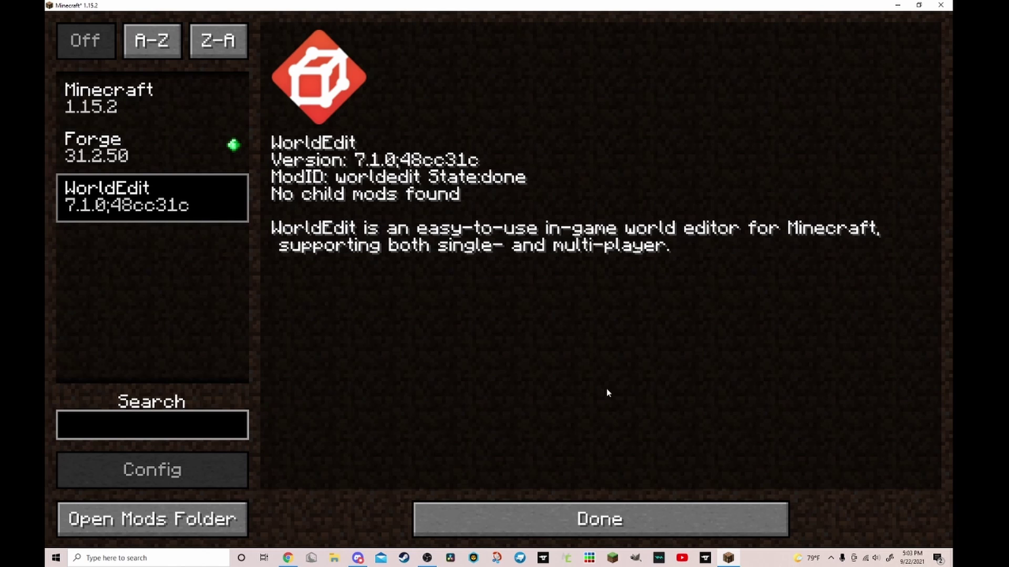
{"action": "left_click", "coordinate": [662, 518]}
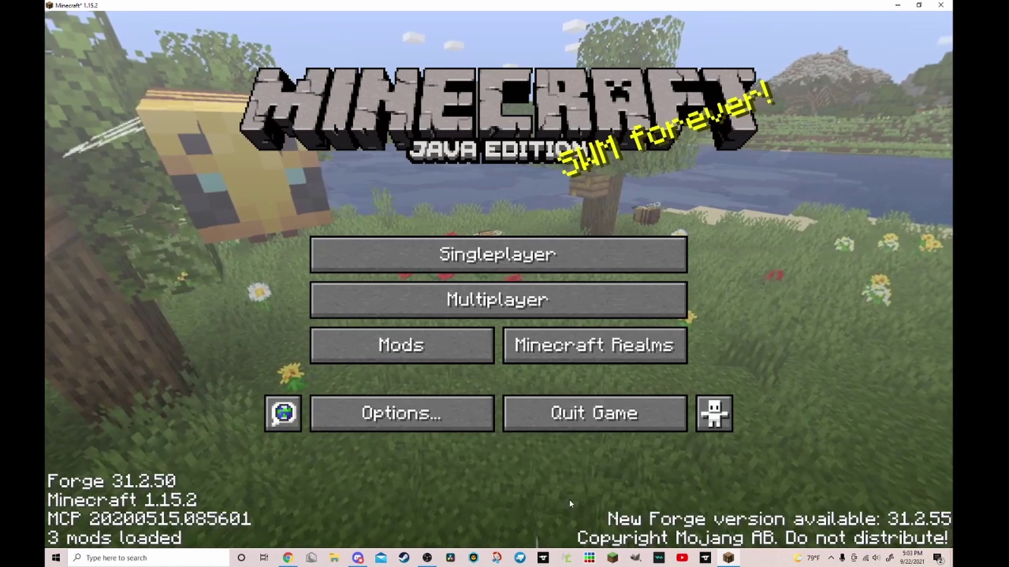
{"action": "left_click", "coordinate": [426, 558]}
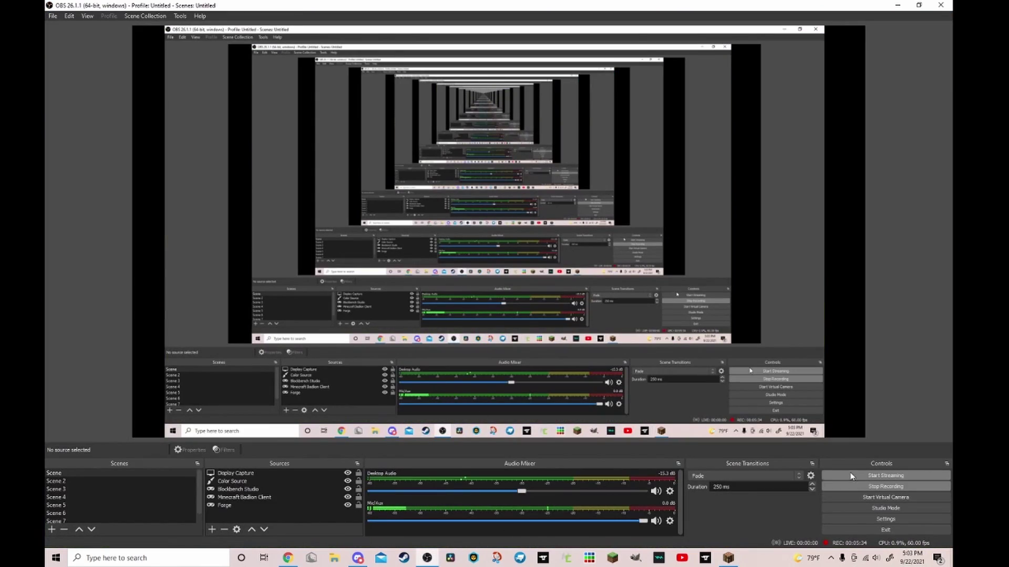